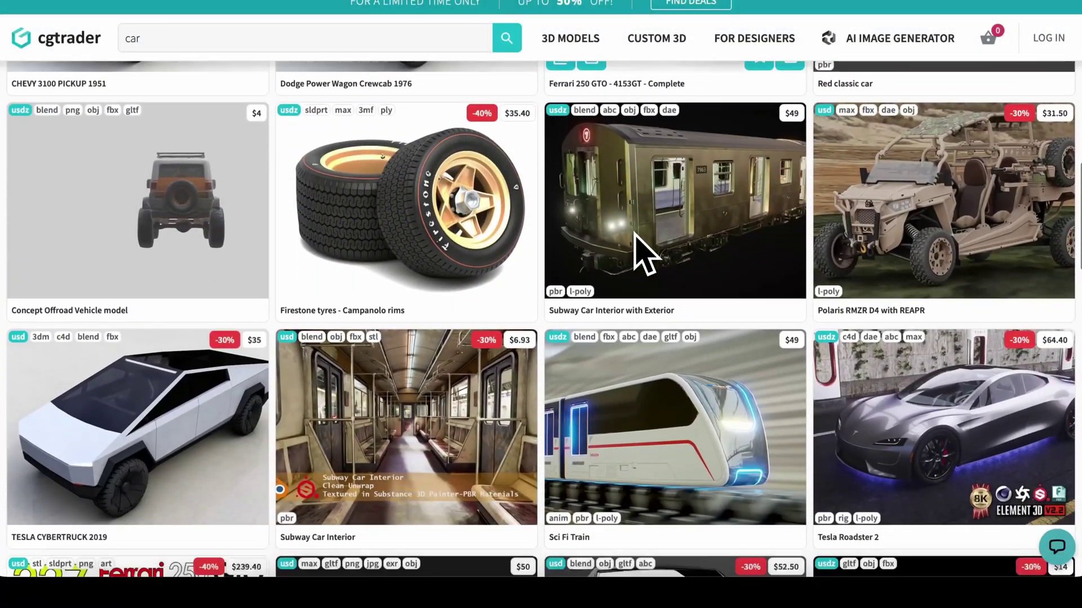
Step: Browse the car search results on CGTrader for available USD 3D models
scroll(642, 254, "down", 5)
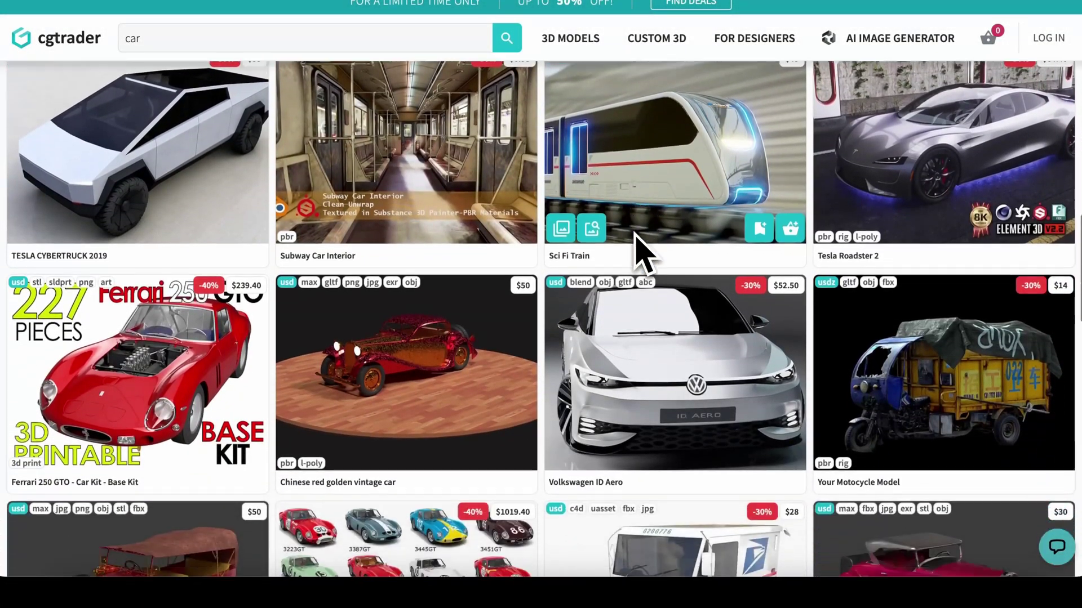
scroll(636, 234, "down", 6)
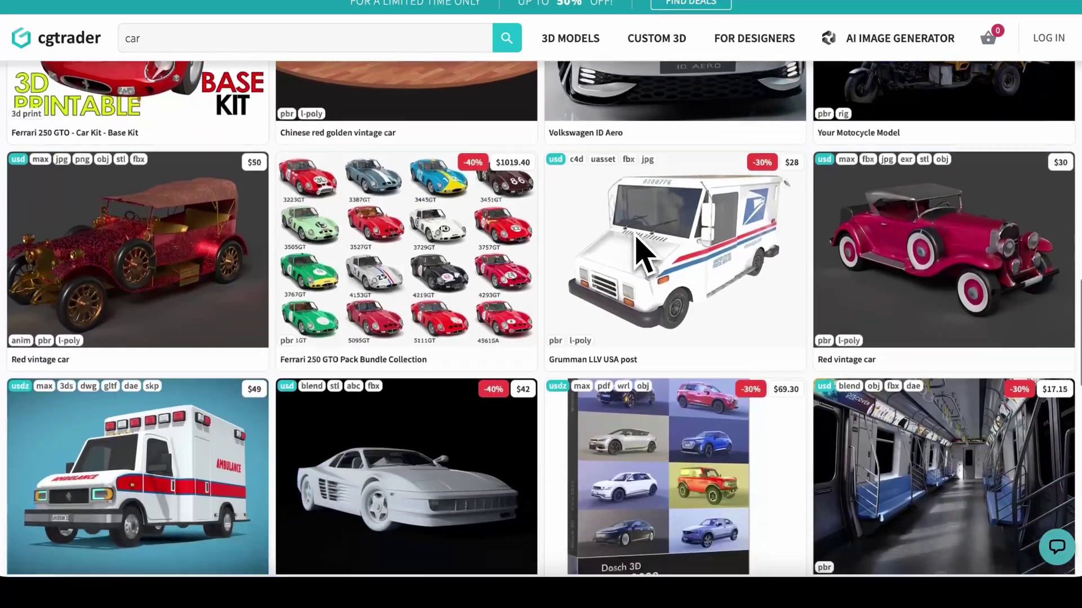
scroll(640, 241, "down", 4)
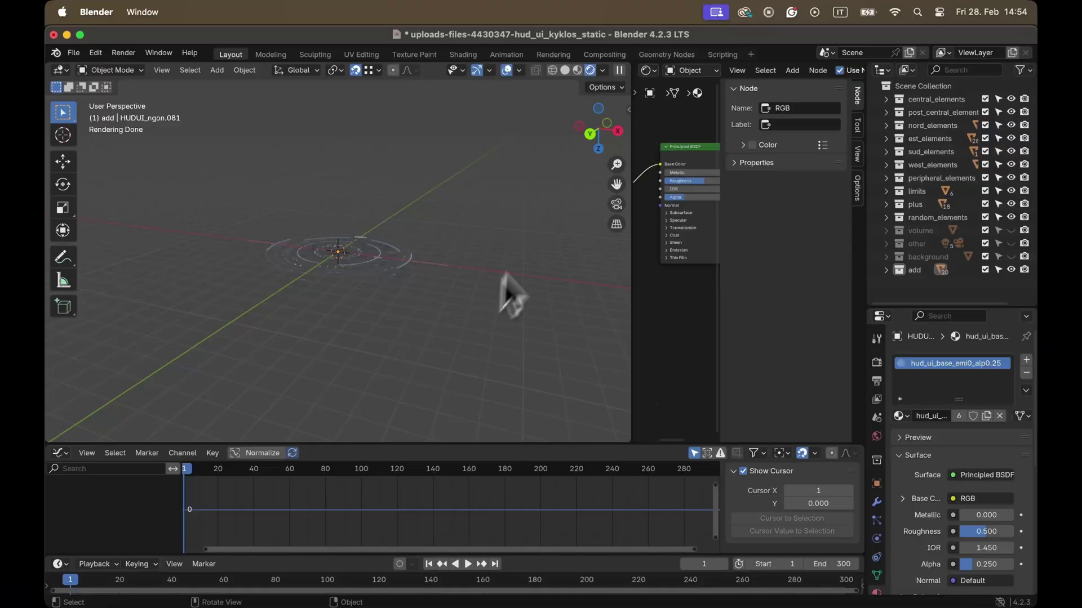
Step: Switch to Blender, select all the HUD elements in the viewport and bring up the export options
left_click_drag(507, 124, 172, 388)
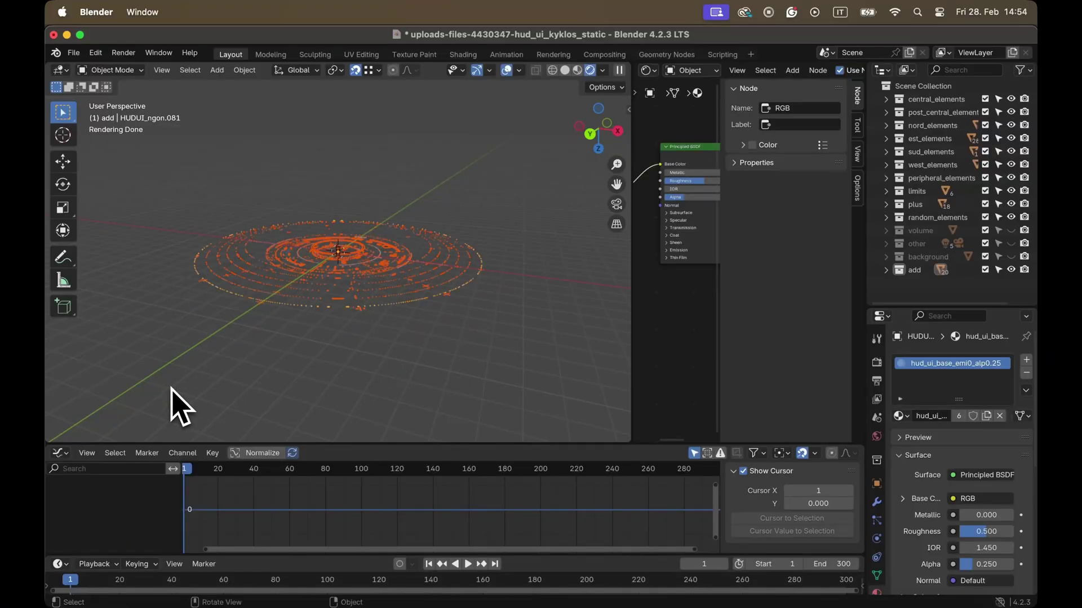
left_click(72, 53)
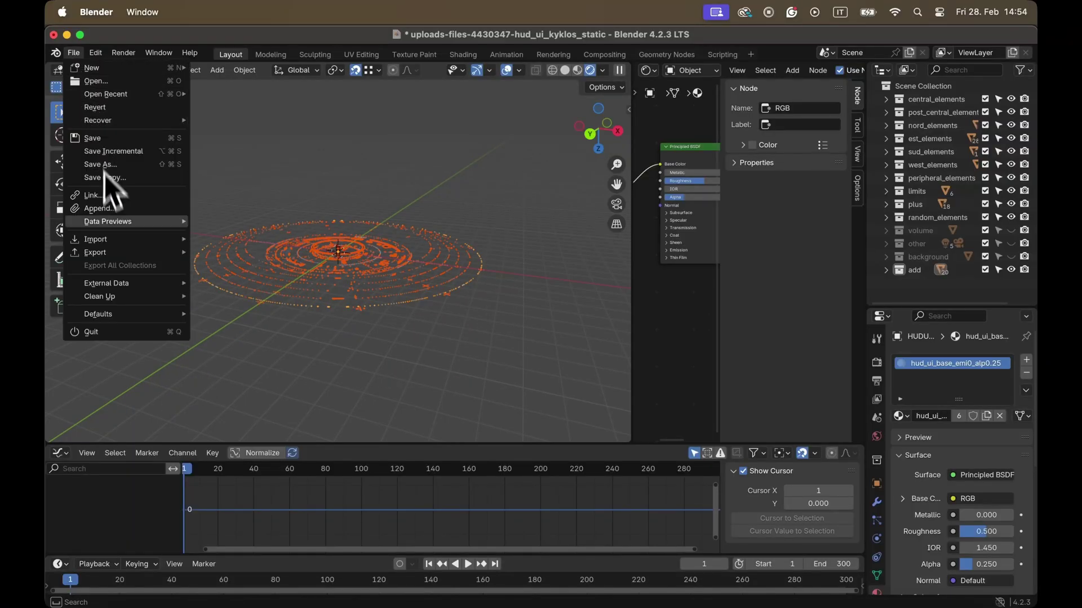
mouse_move(115, 253)
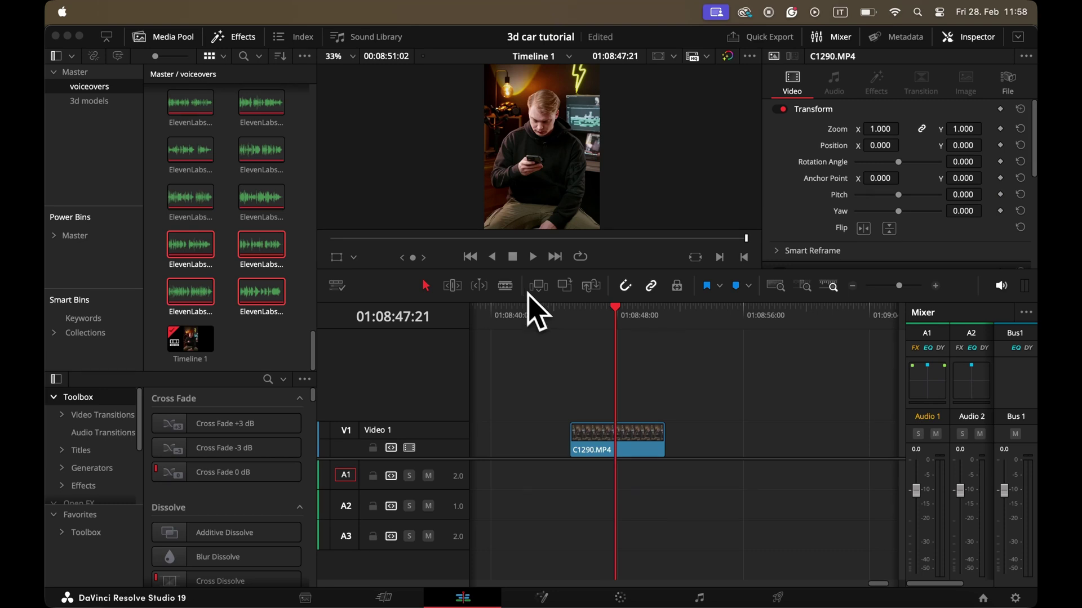
Step: Switch to DaVinci Resolve, convert the C1290.MP4 clip on Video 1 to a new Fusion clip and open it in Fusion
scroll(611, 349, "right", 3)
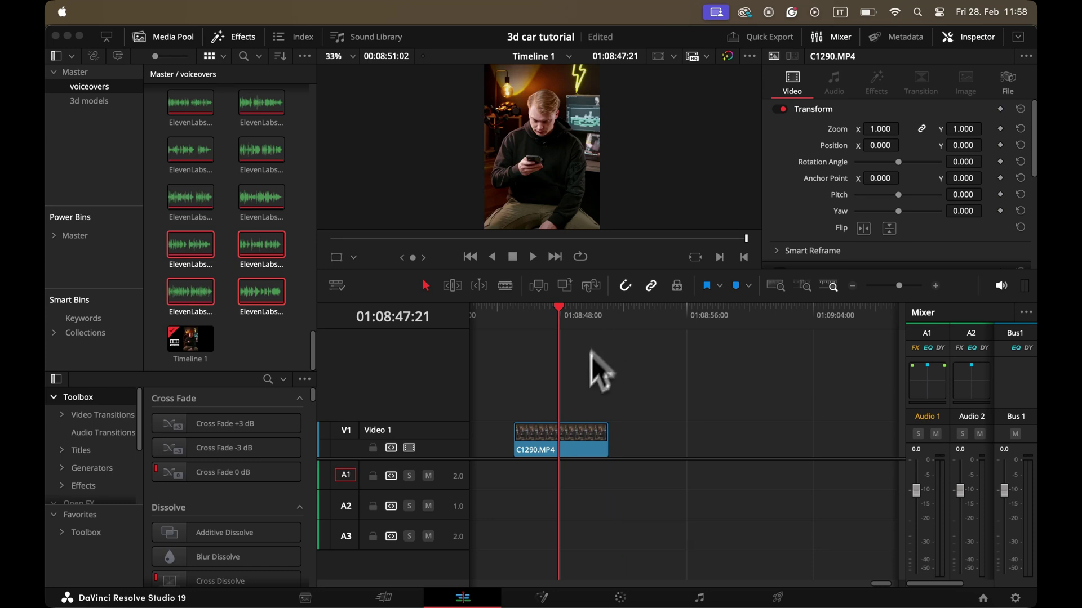
left_click(571, 430)
left_click_drag(589, 432, 582, 432)
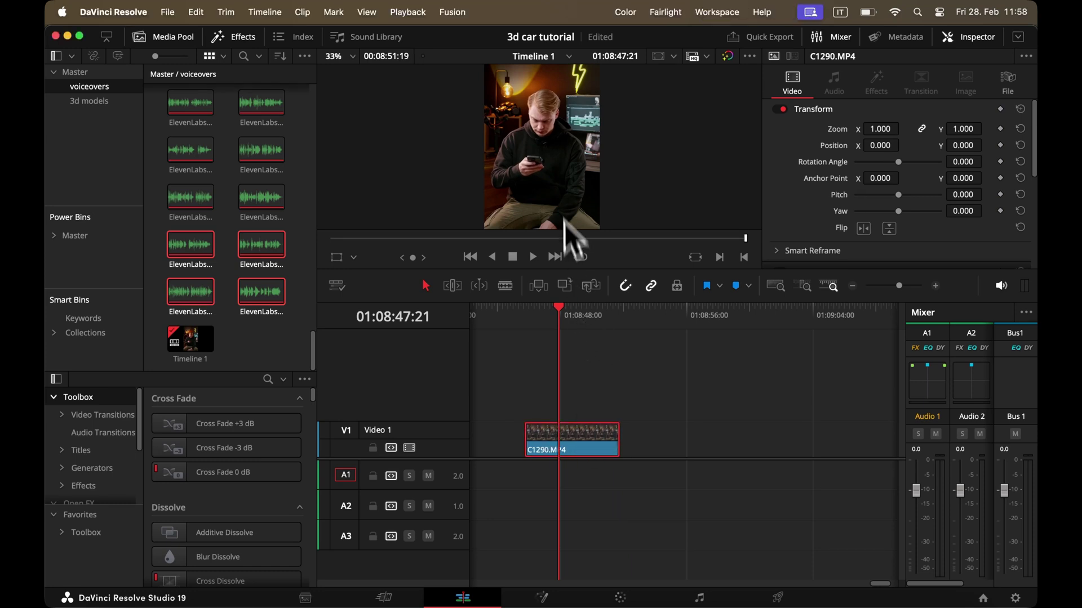
scroll(545, 188, "up", 2)
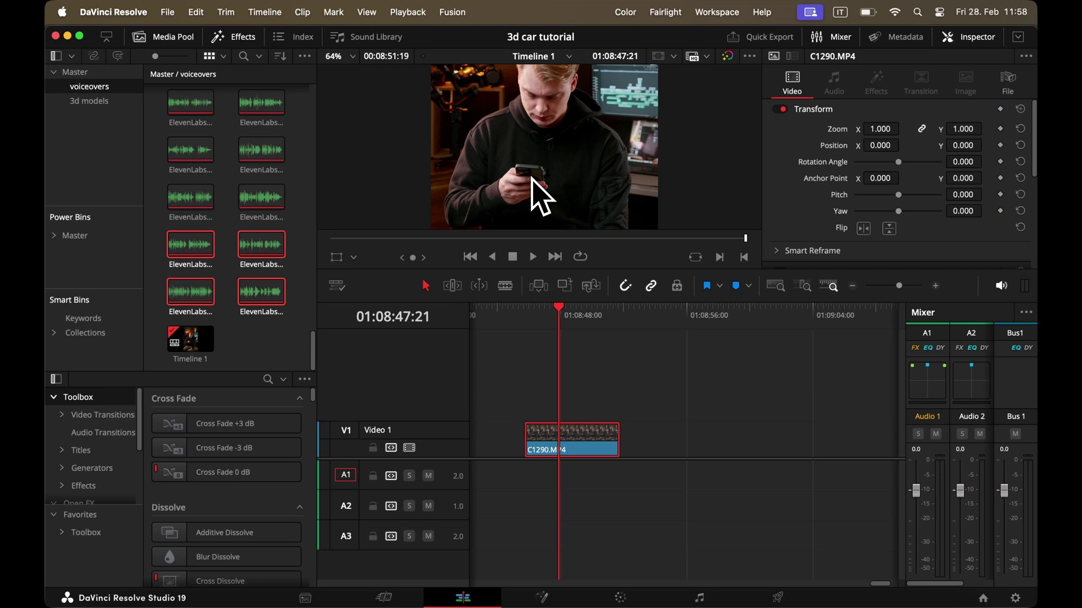
scroll(532, 178, "down", 2)
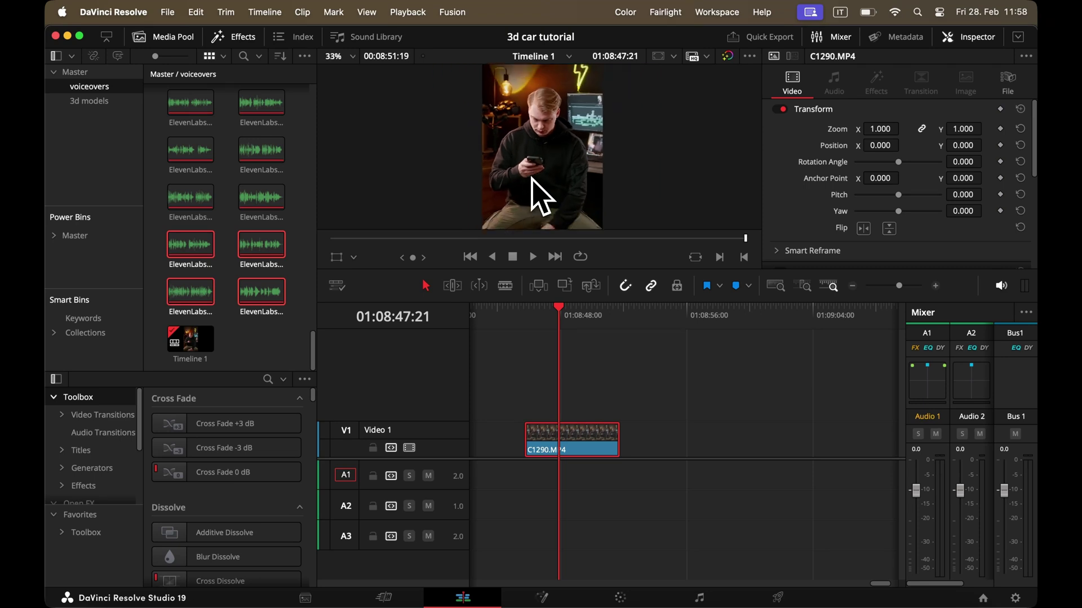
right_click(578, 440)
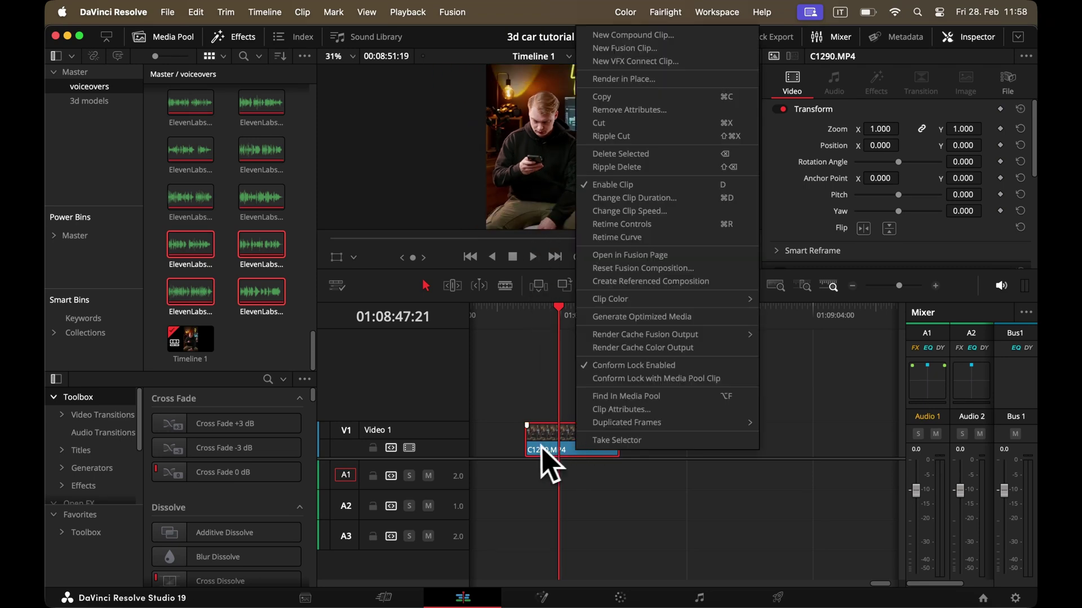
left_click(627, 49)
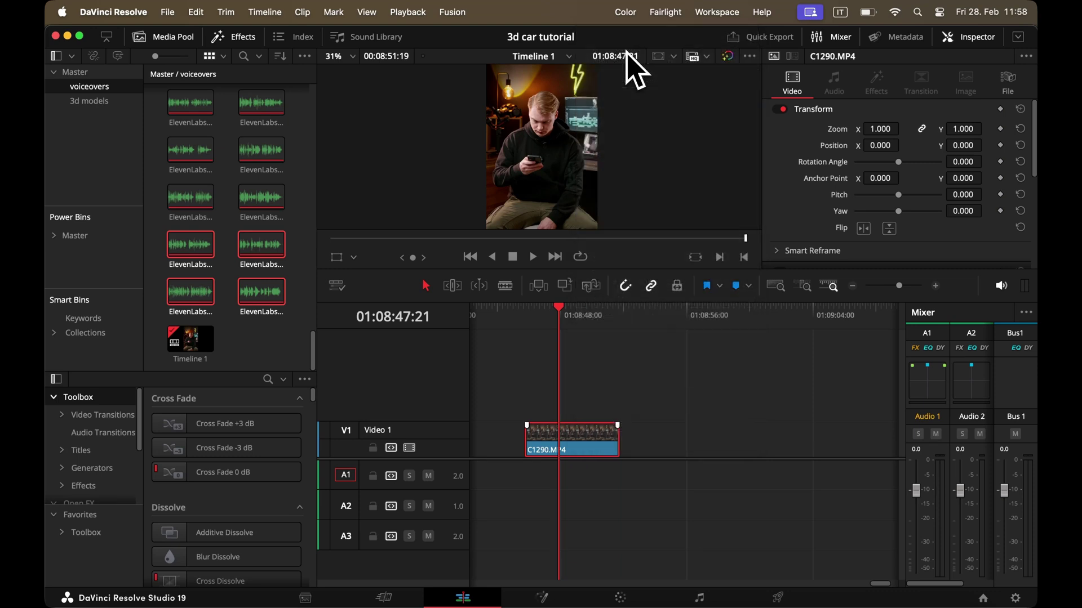
left_click(552, 601)
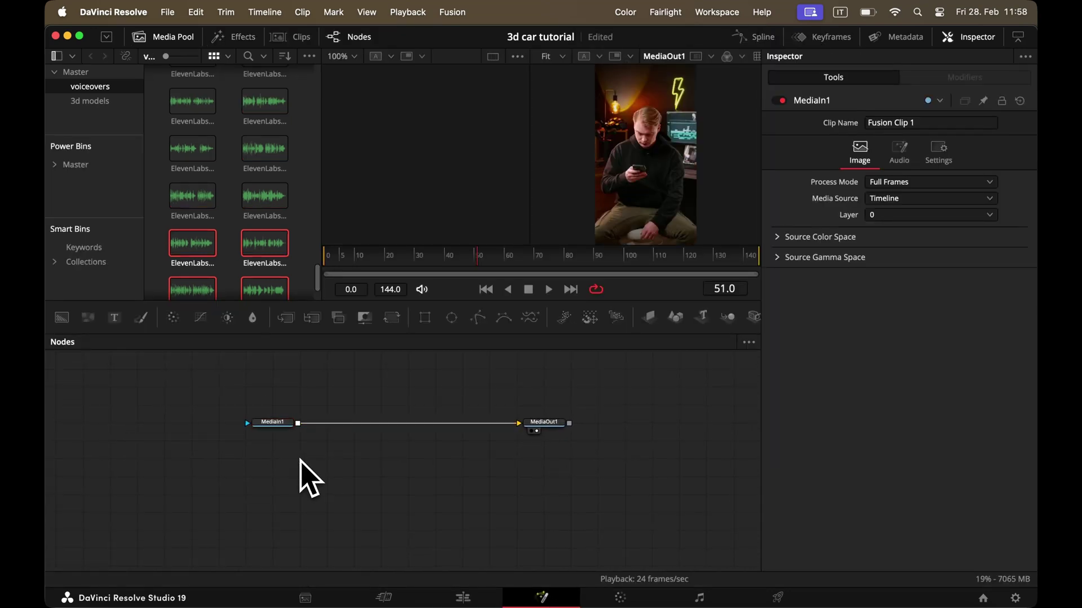
Step: Add a Tracker node after MediaIn1, place its tracking point on the phone and track the clip in both directions
key("shift+space")
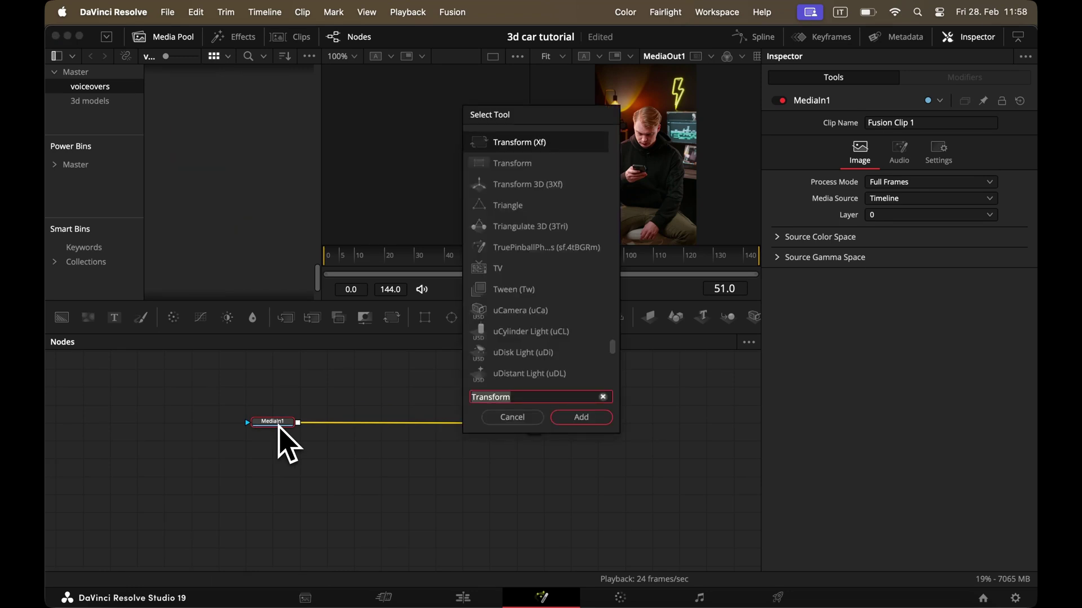
type("tra")
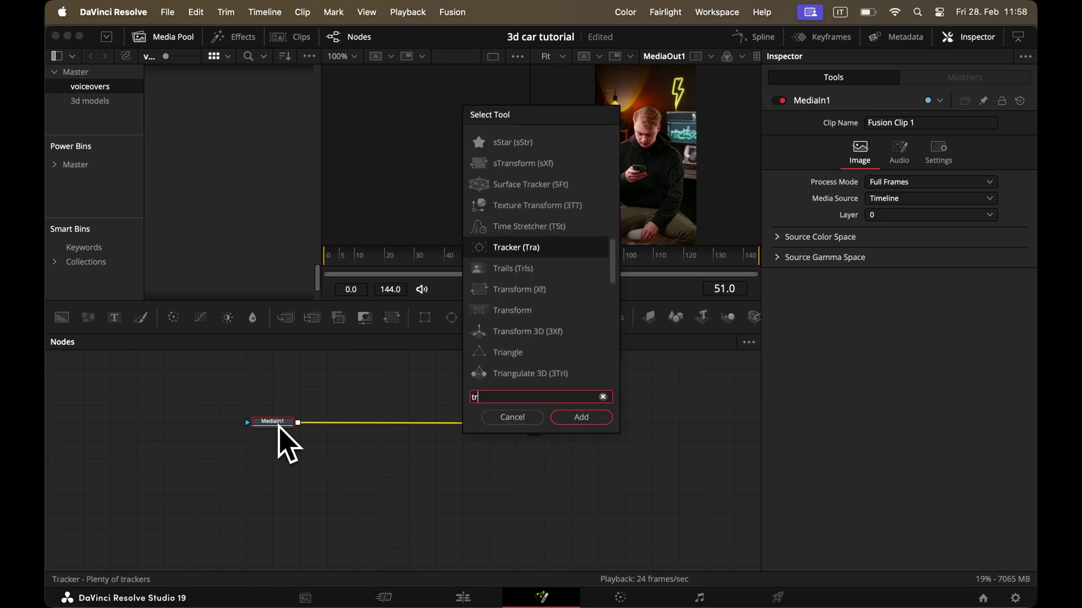
type("cker")
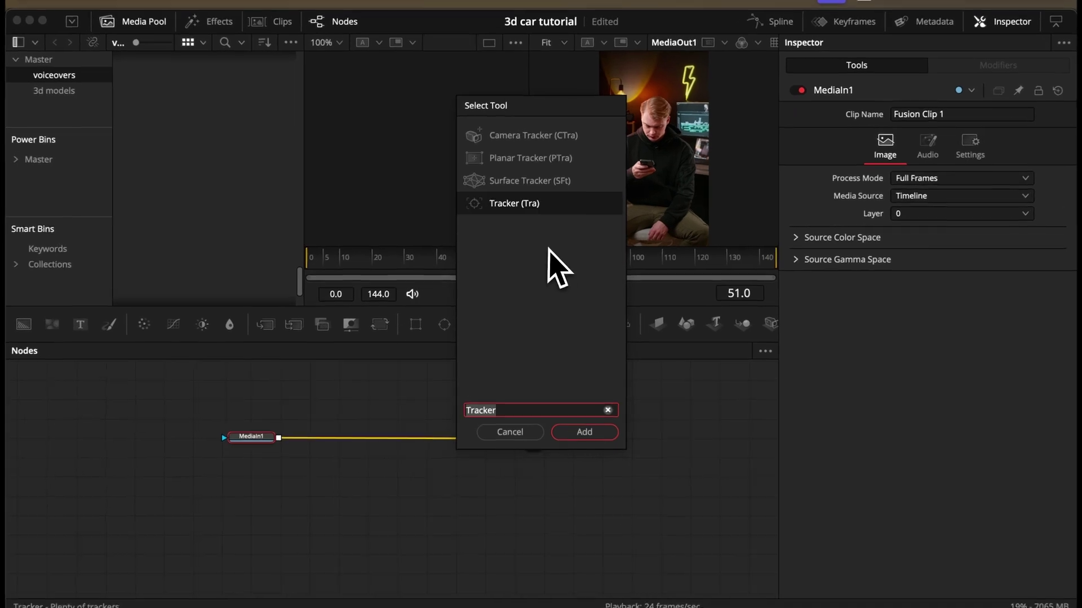
left_click(581, 417)
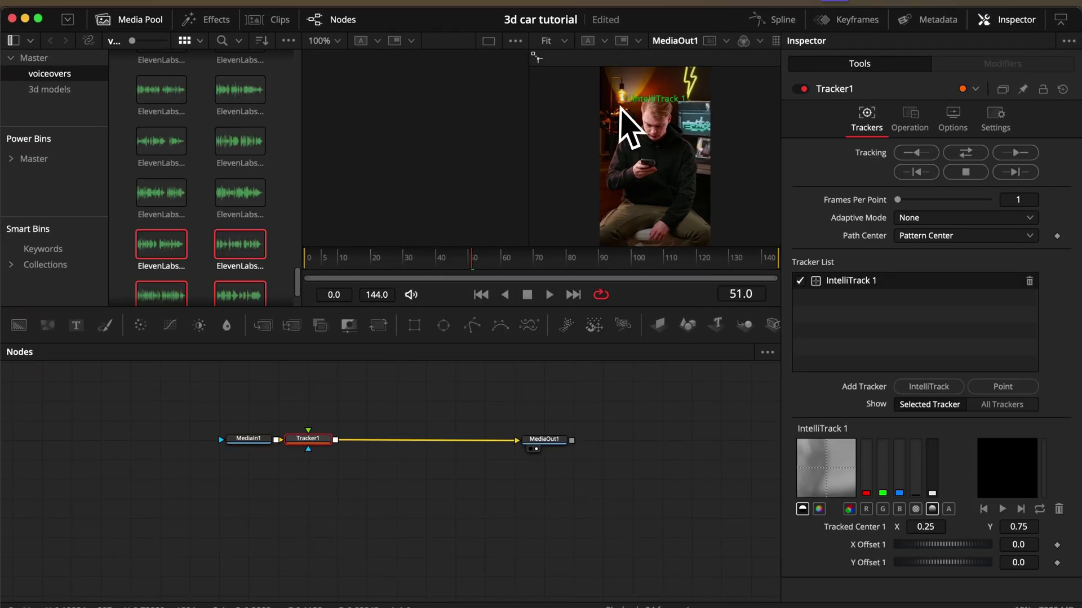
left_click_drag(625, 103, 638, 174)
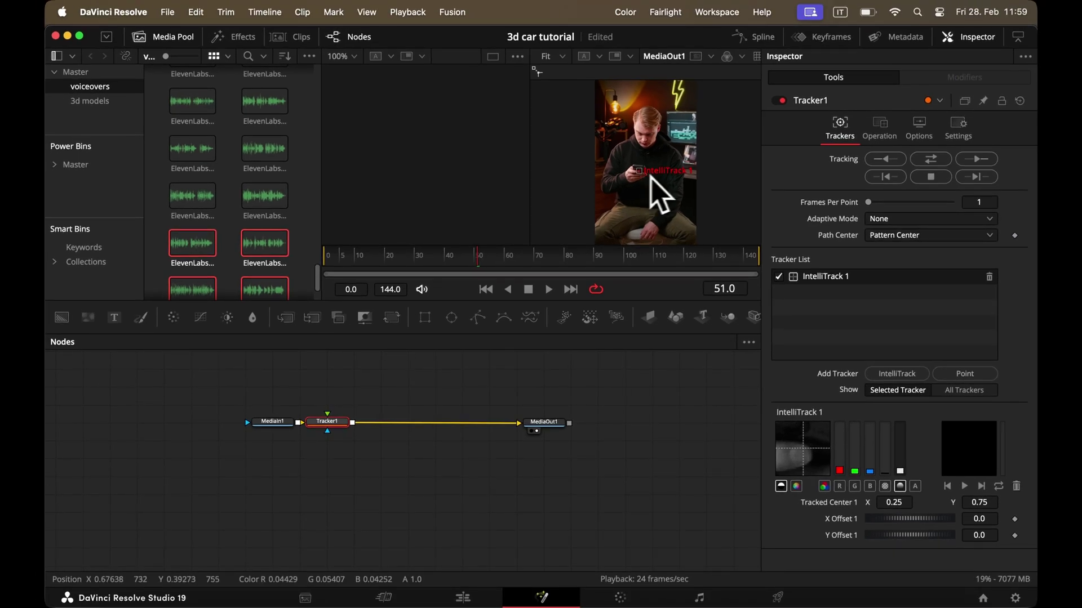
left_click(930, 162)
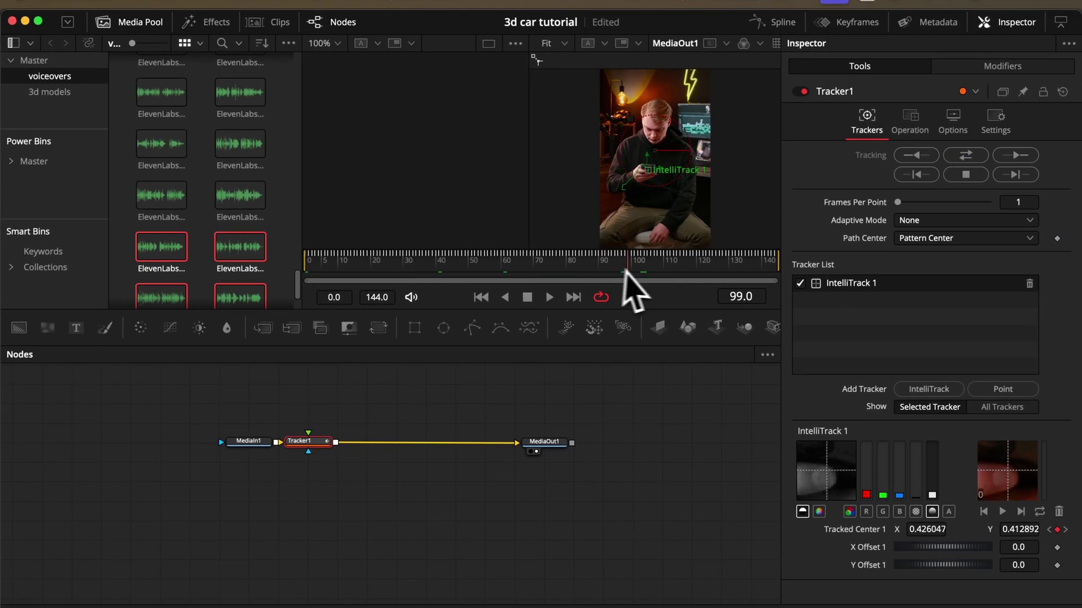
Step: Set the Tracker1 operation to Match Move, space out the nodes and shift the whole chain to free room above it
left_click(922, 127)
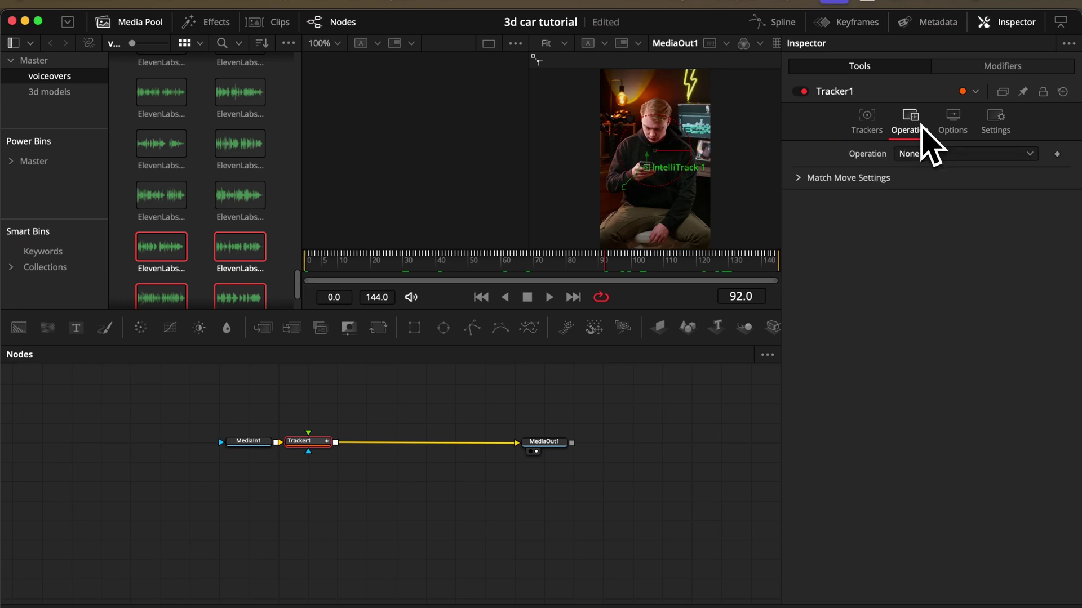
left_click(927, 154)
left_click(931, 189)
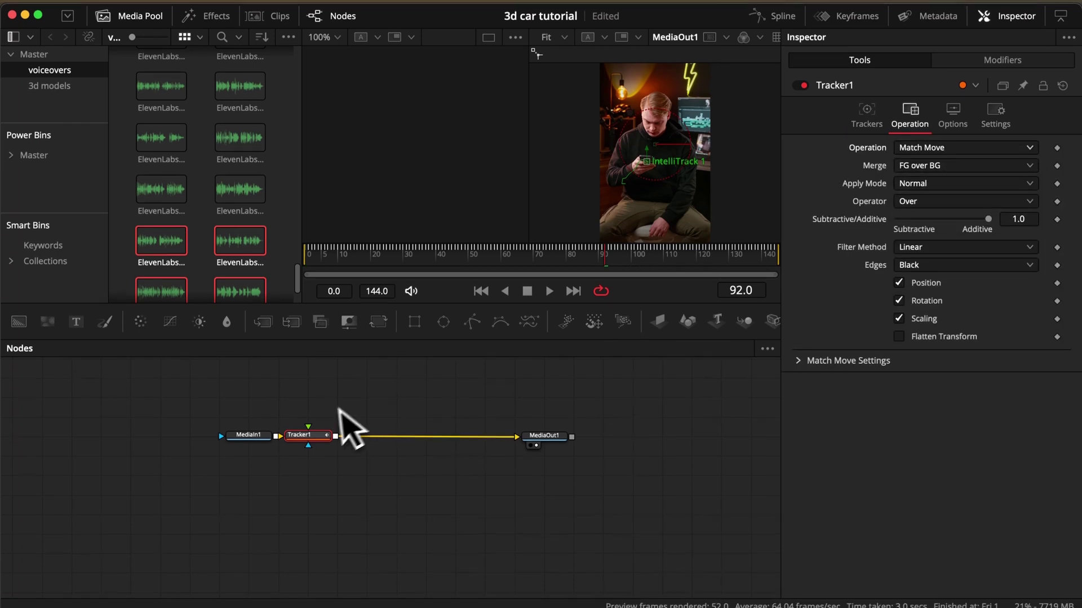
left_click_drag(315, 435, 403, 433)
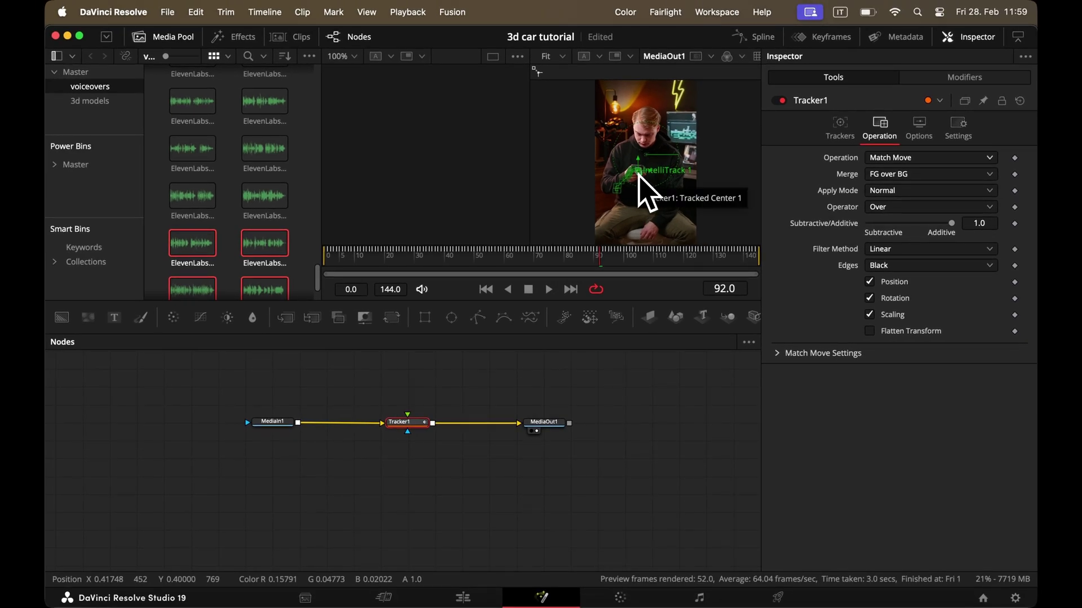
left_click_drag(275, 386, 423, 527)
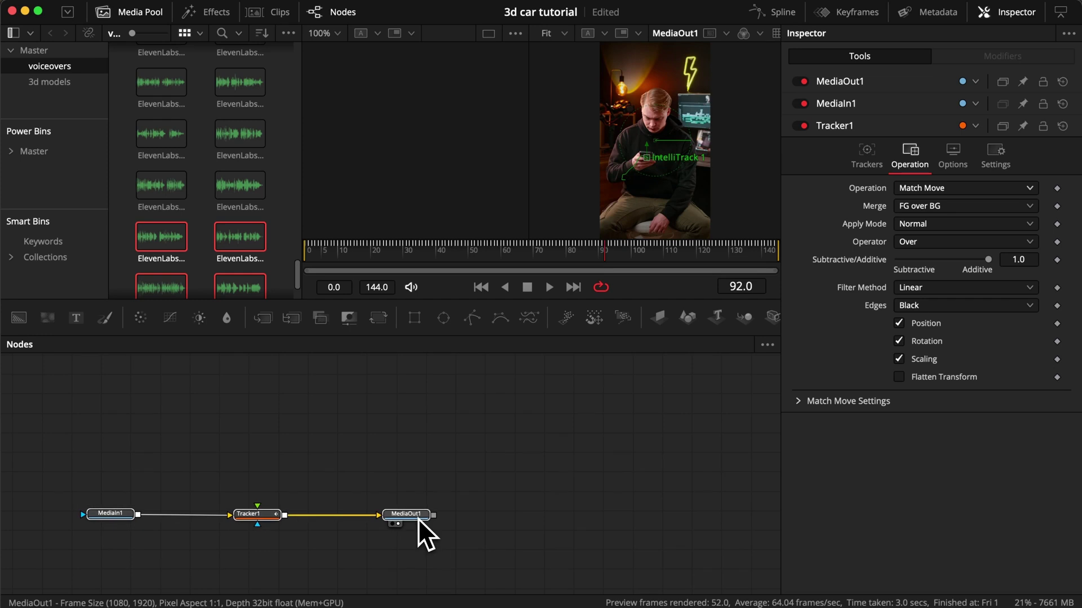
Step: Show the 3d models bin and add two uMerge nodes above the tracker chain, connecting the first into the second
left_click(62, 82)
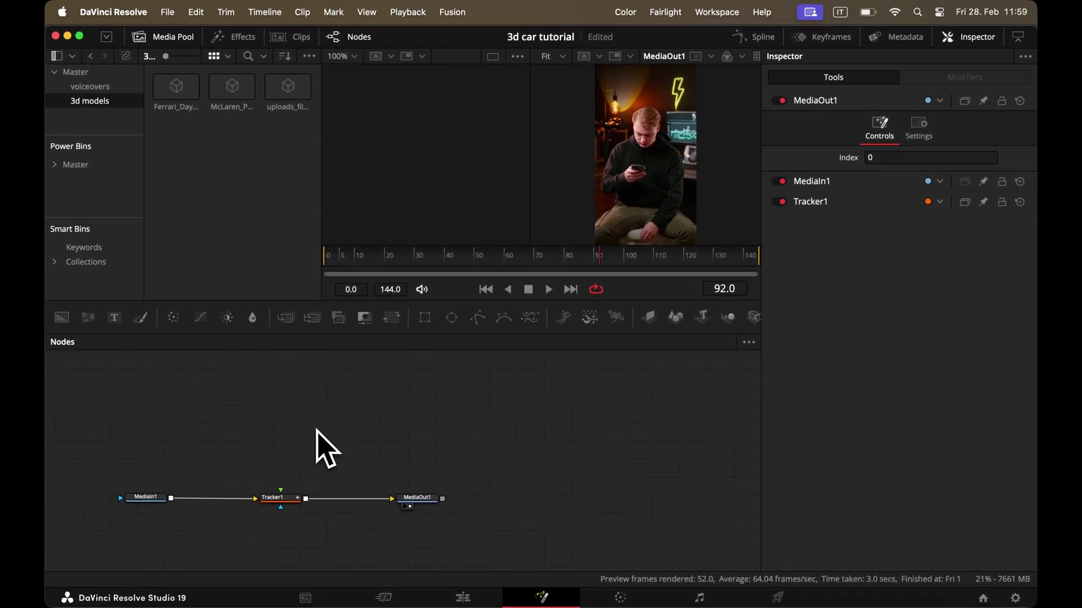
key("shift+space")
type("umer")
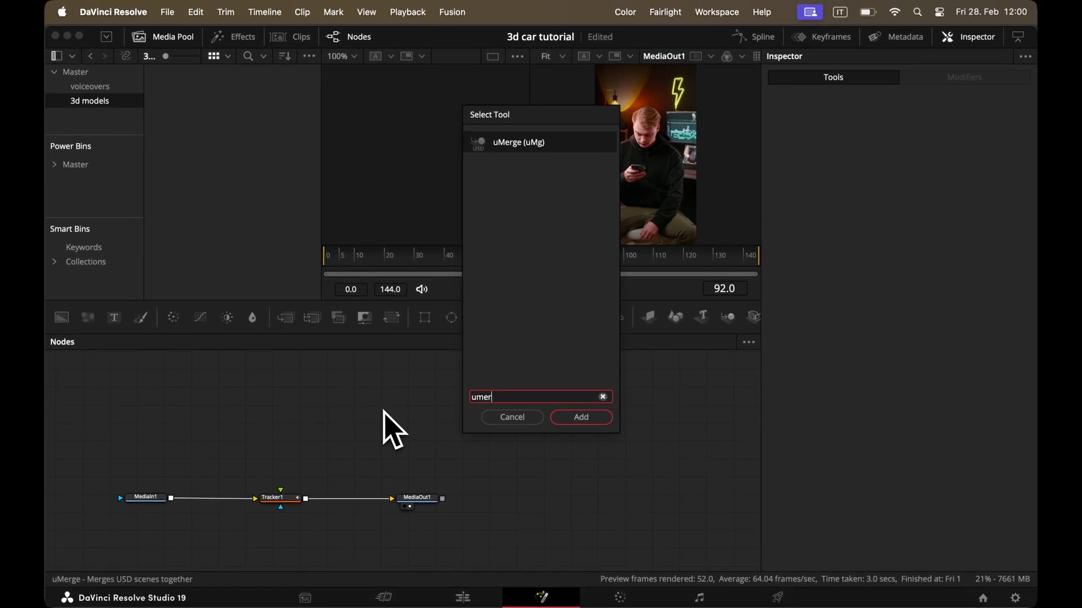
key("Return")
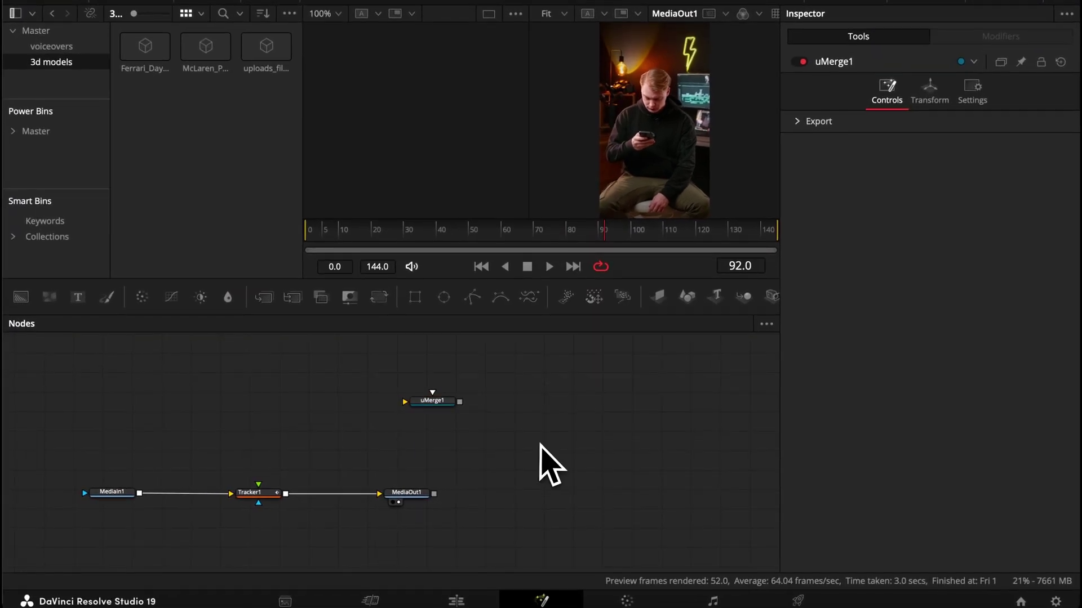
key("shift+space")
key("Return")
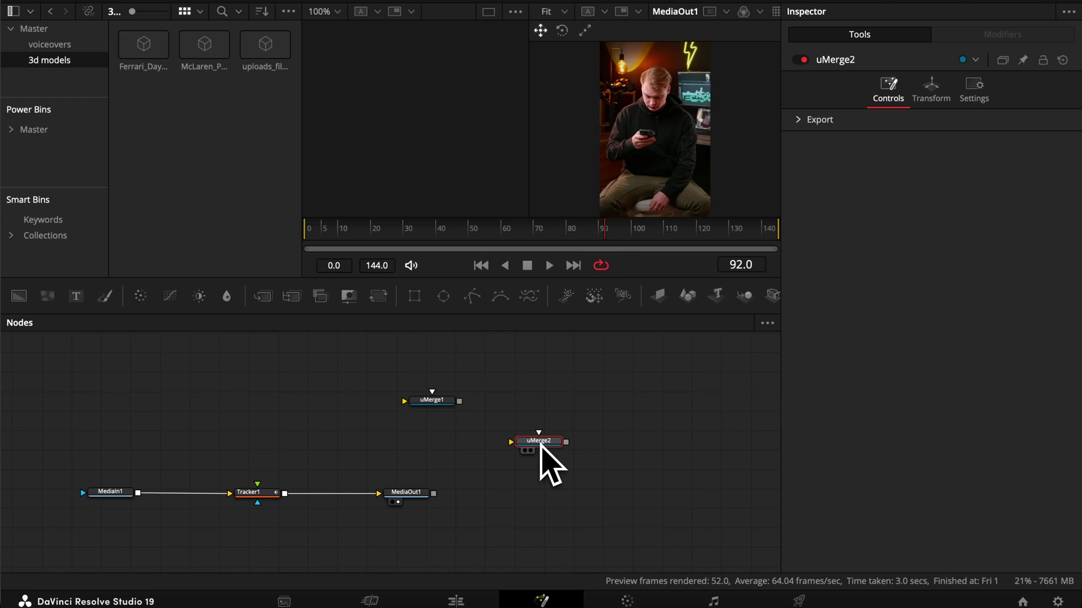
left_click_drag(459, 401, 464, 404)
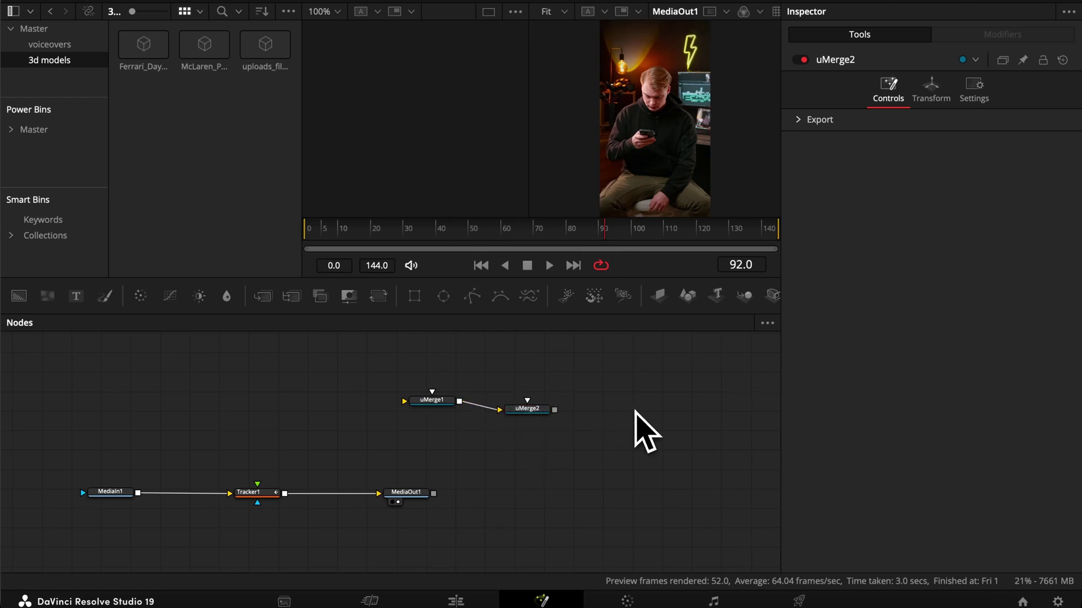
Step: Add a uRenderer node connected to the output of uMerge2
key("shift+space")
type("ure")
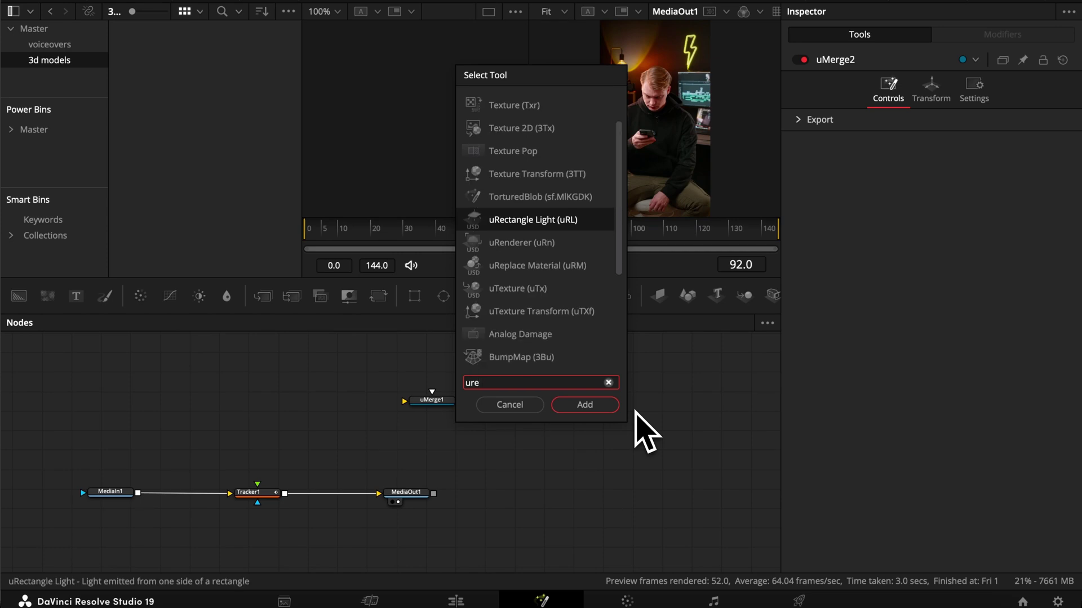
type("n")
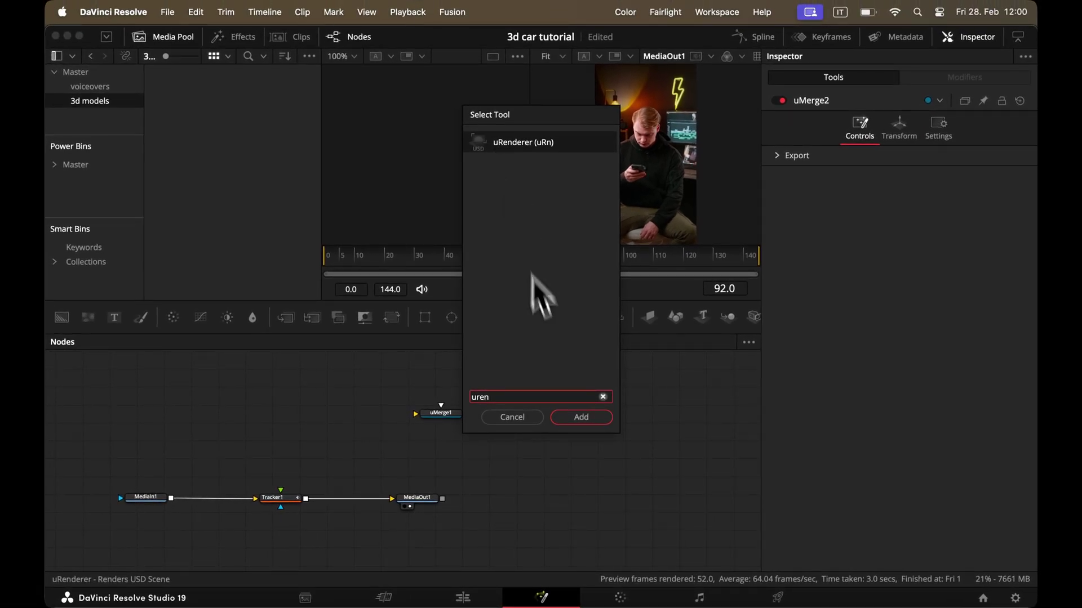
left_click(580, 417)
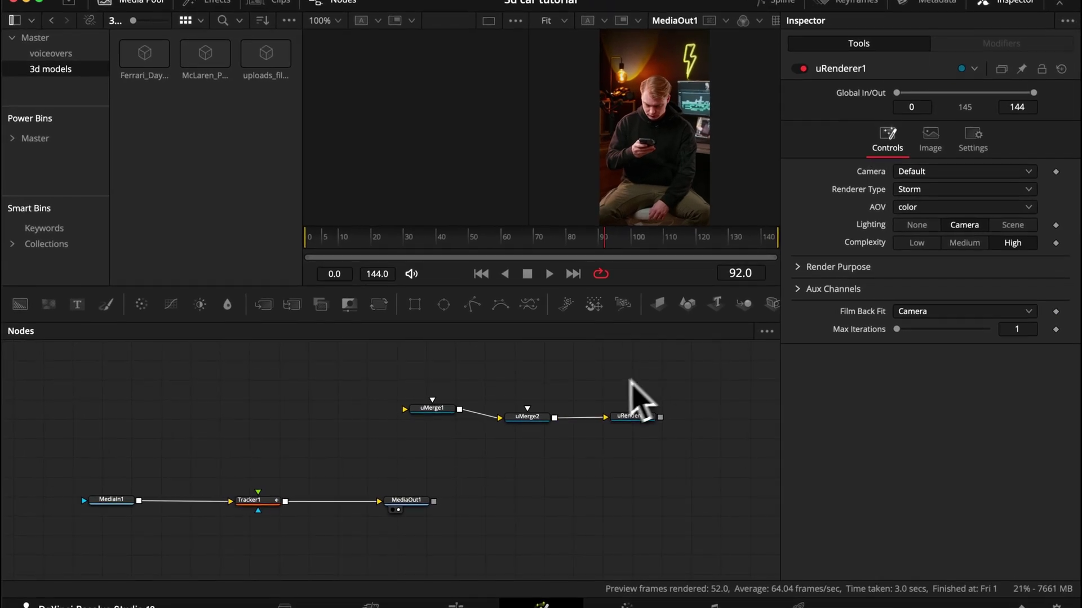
Step: Add a uCamera node, place it below uMerge2 and connect its output to uMerge2
key("shift+space")
type("ucam")
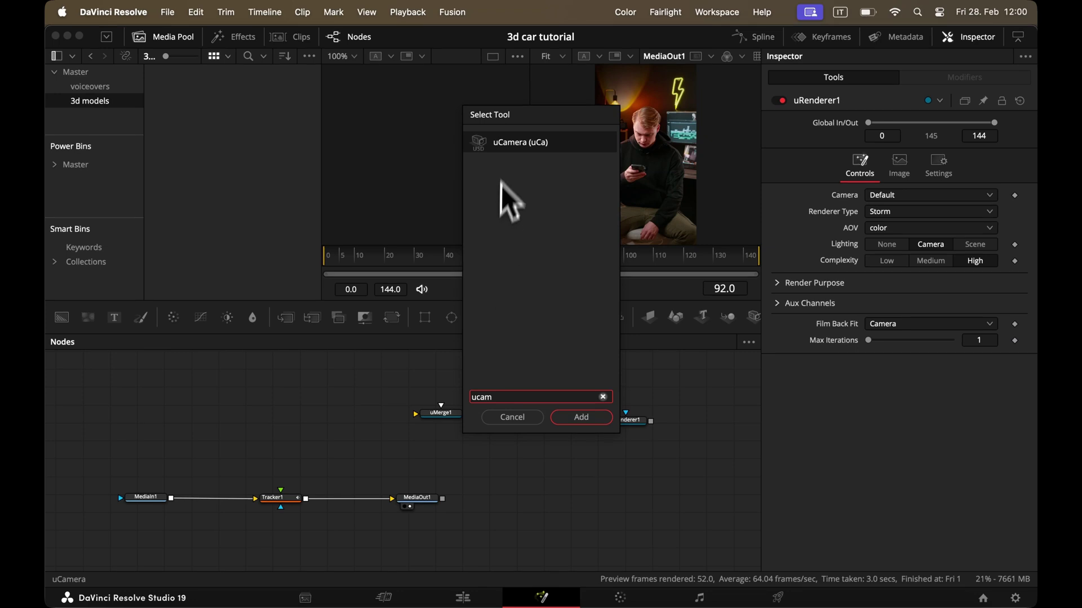
left_click(582, 418)
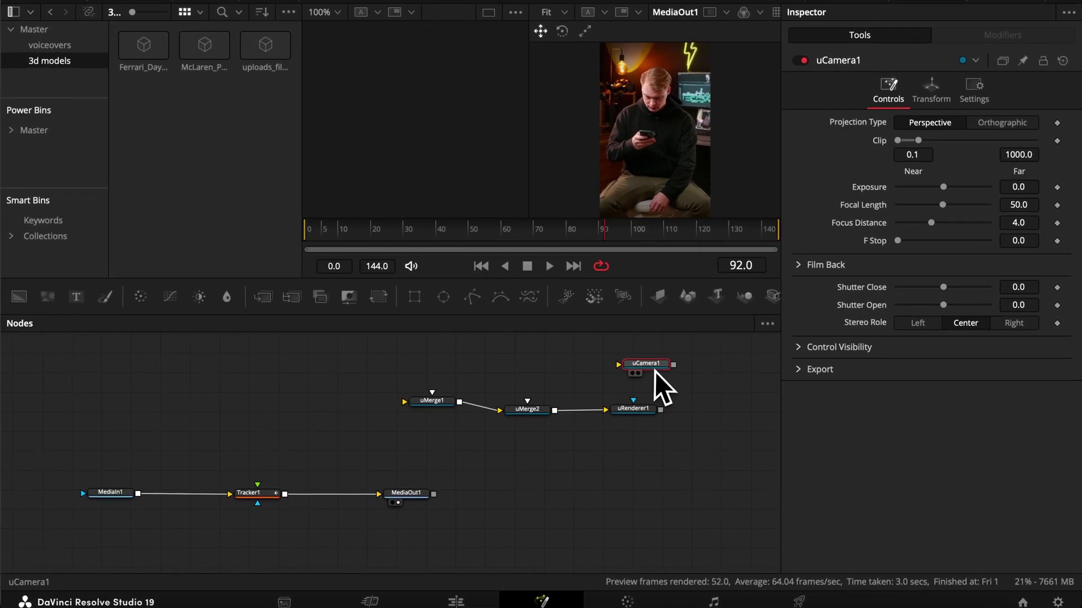
left_click_drag(654, 372, 529, 465)
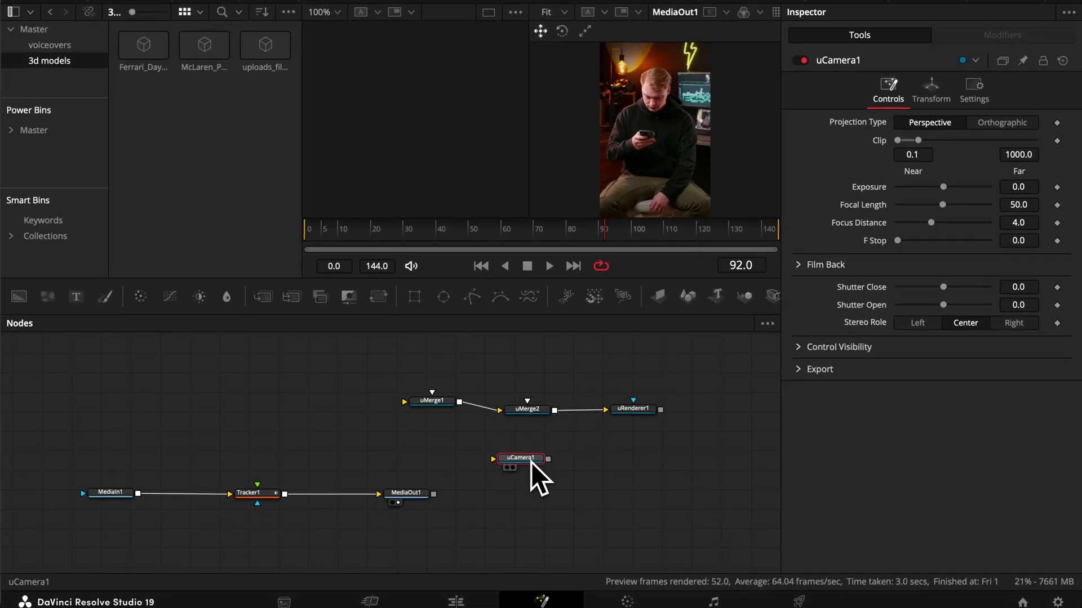
left_click_drag(531, 411, 535, 421)
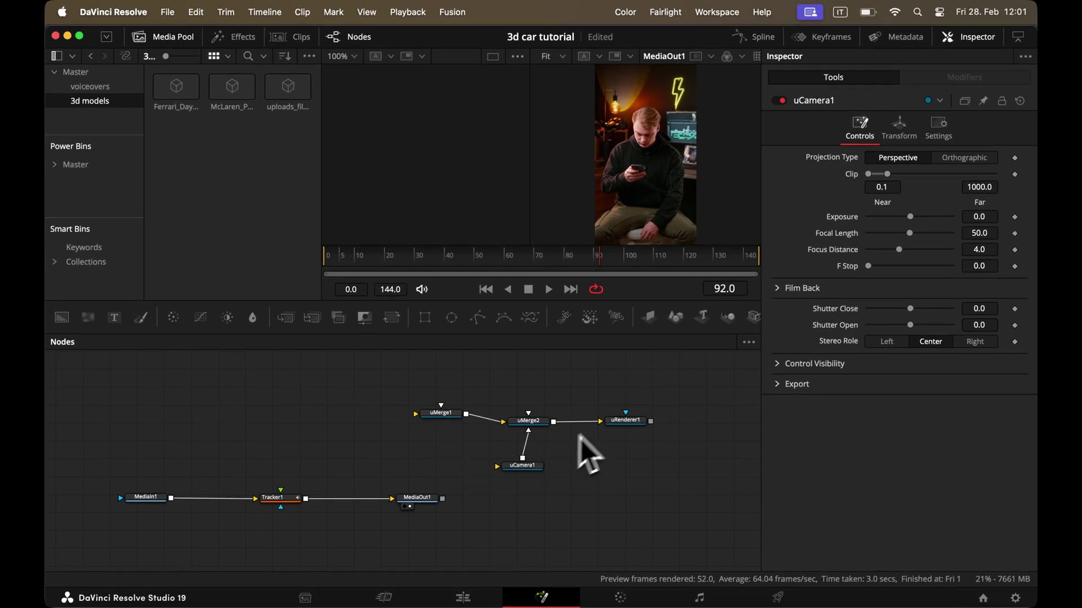
Step: Display uRenderer1 and uMerge2 in separate viewers, with the uMerge2 3D scene viewed from an angle
left_click_drag(625, 420, 659, 141)
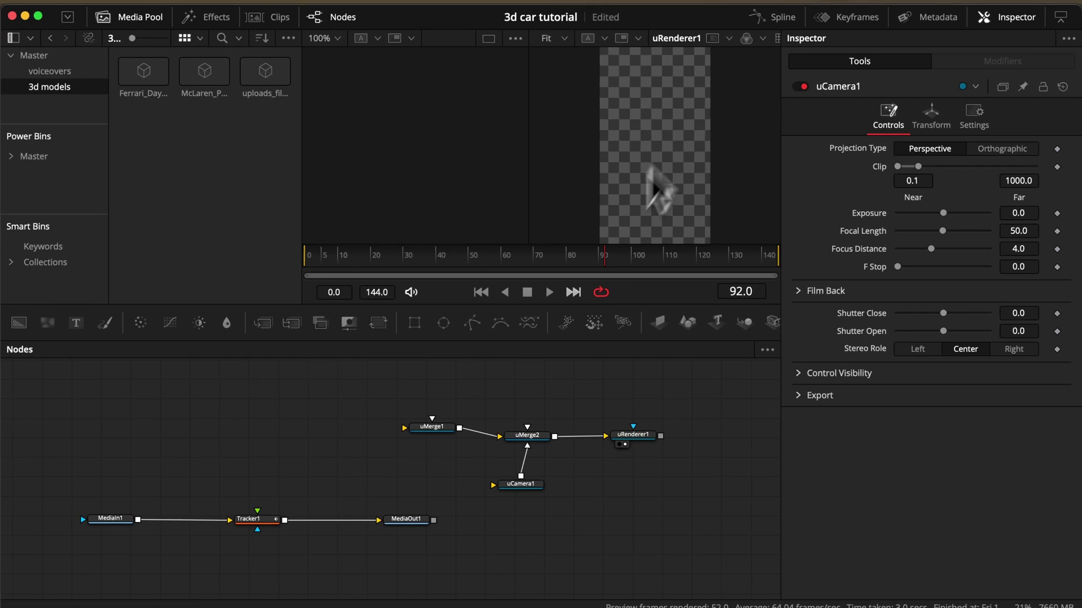
left_click_drag(531, 441, 463, 173)
scroll(439, 151, "down", 4)
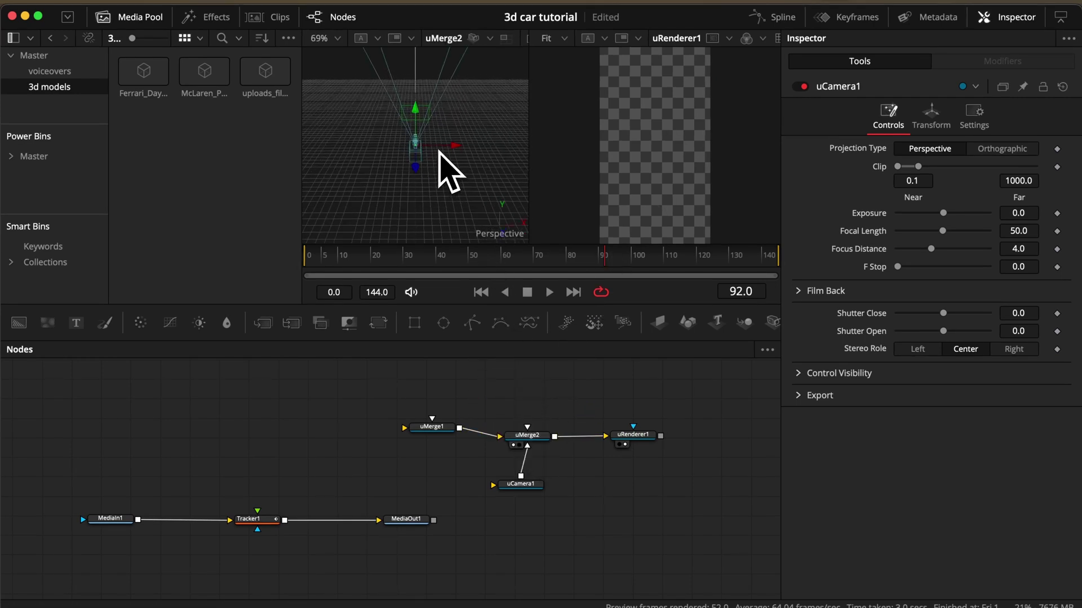
scroll(439, 151, "left", 8)
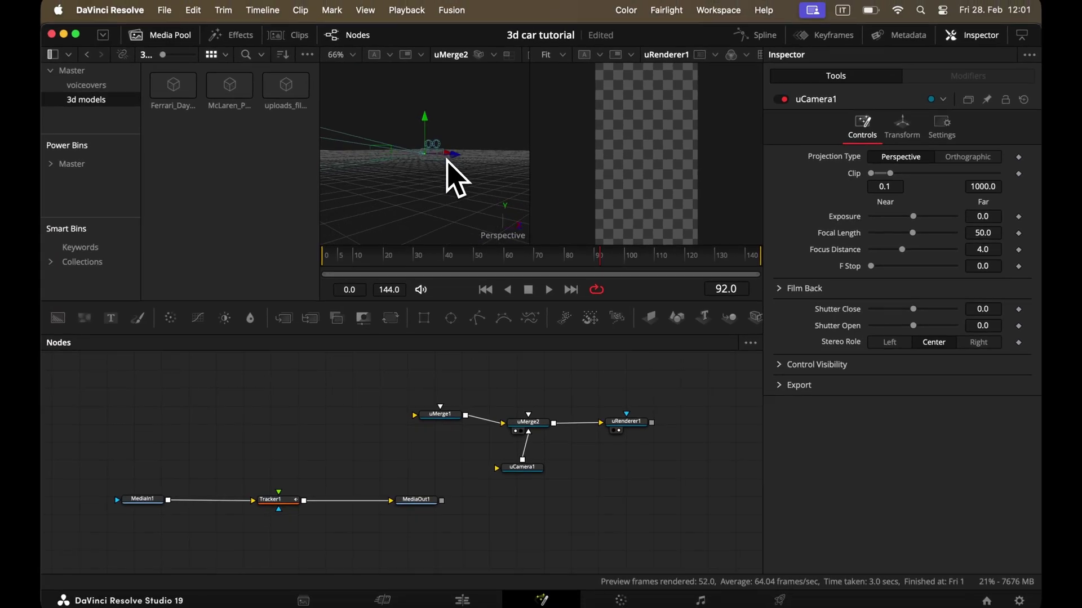
scroll(447, 160, "up", 4)
scroll(446, 161, "right", 5)
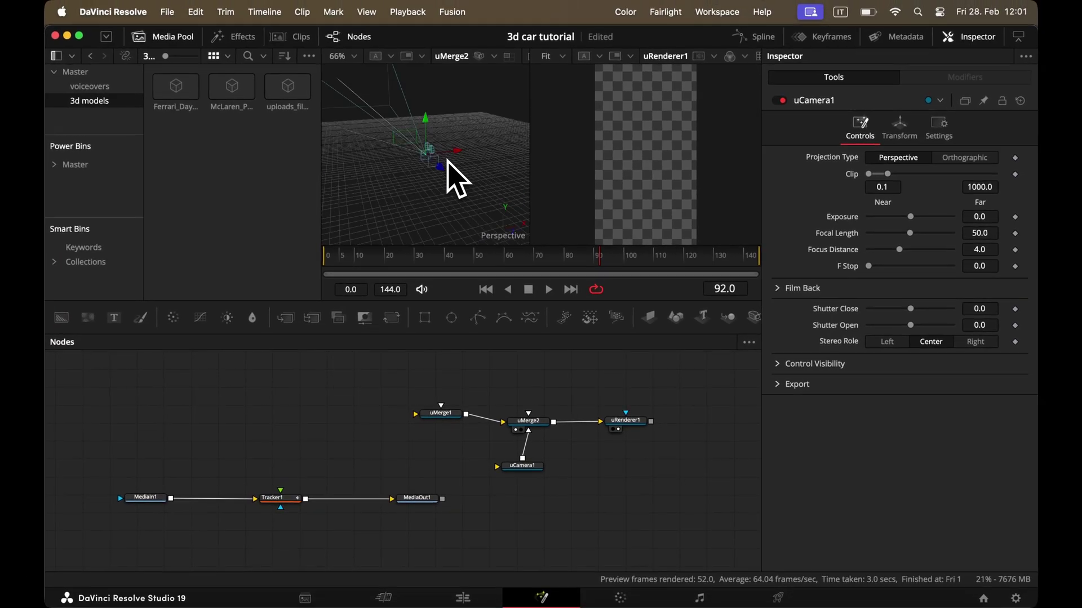
scroll(447, 161, "down", 4)
scroll(447, 160, "up", 4)
left_click_drag(447, 161, 442, 165)
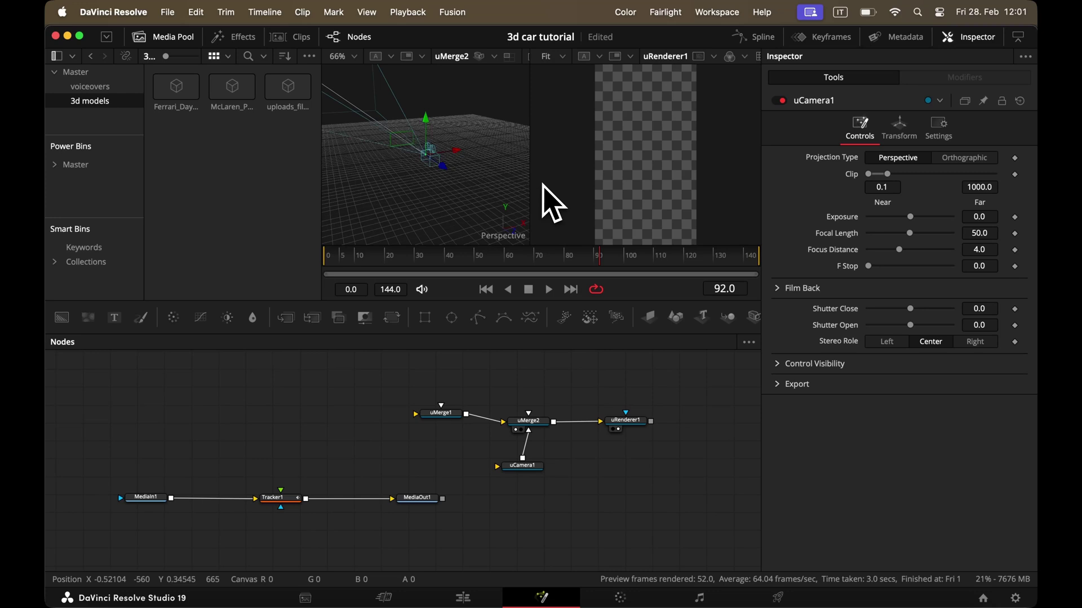
left_click_drag(465, 177, 465, 177)
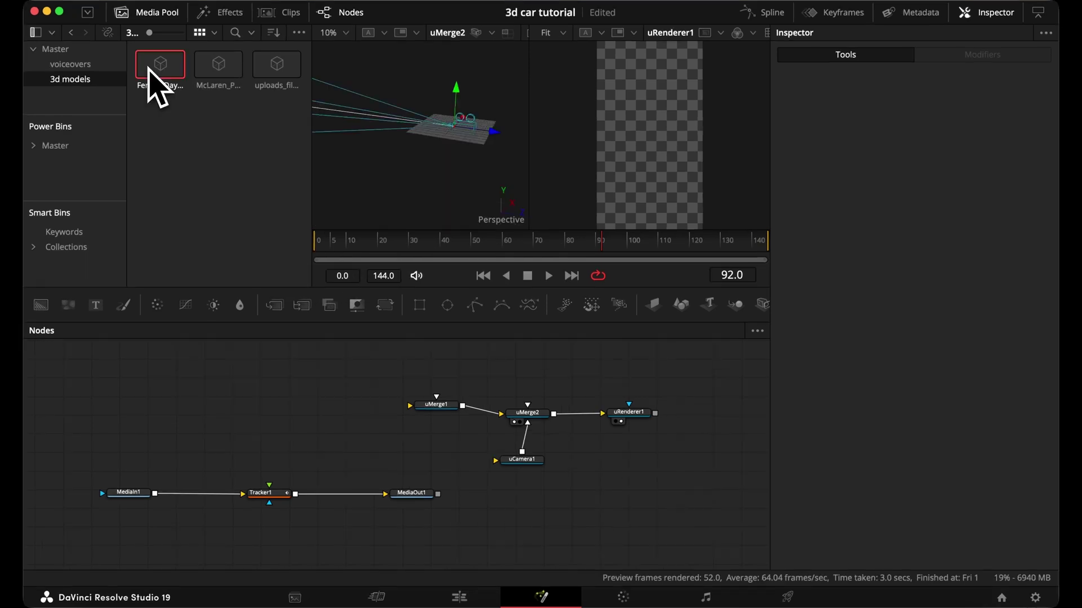
Step: Add the Ferrari model from the 3d models bin, follow it with a uTransform node and connect that to uMerge1
left_click_drag(165, 90, 248, 396)
key("shift+space")
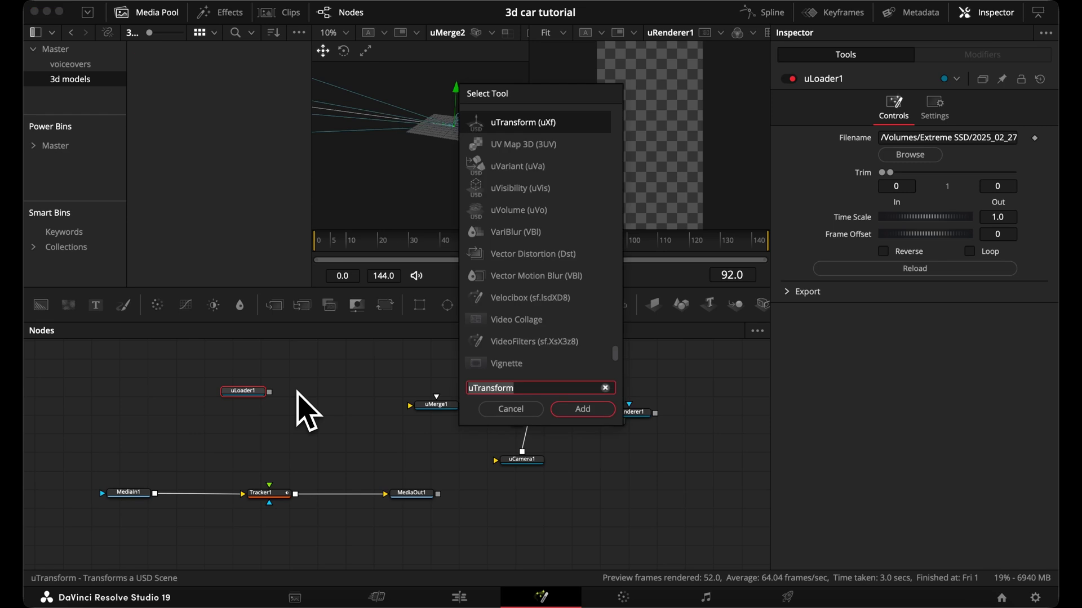
type("utran")
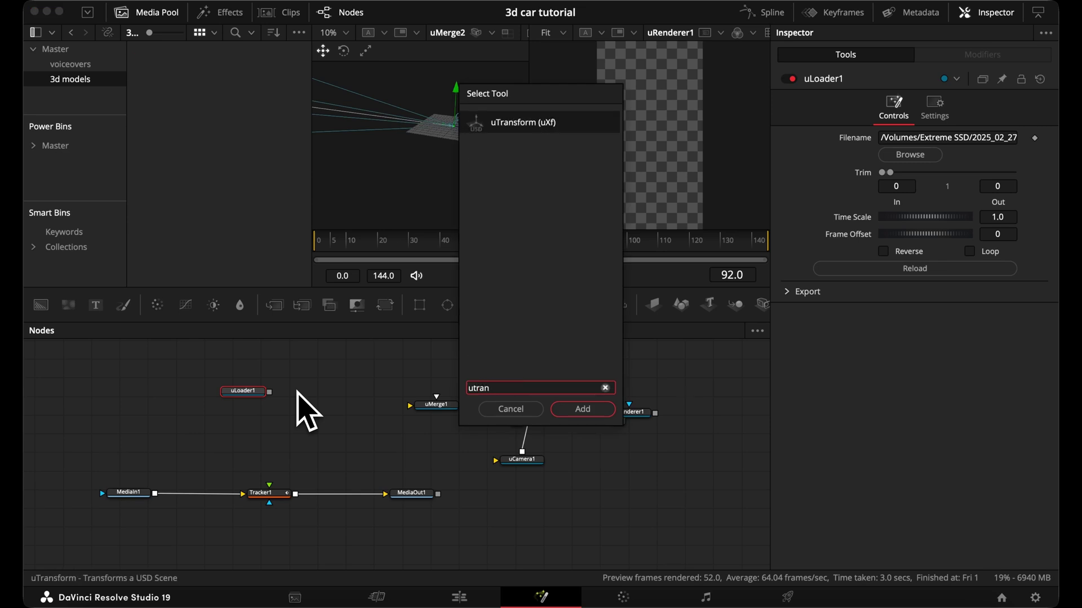
double_click(505, 130)
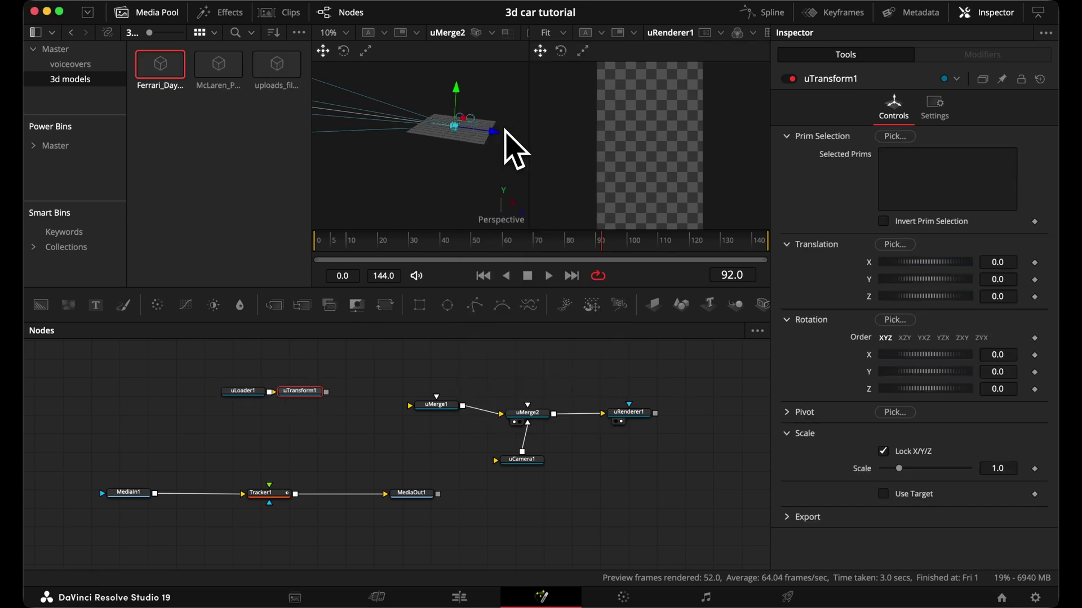
left_click_drag(315, 391, 441, 410)
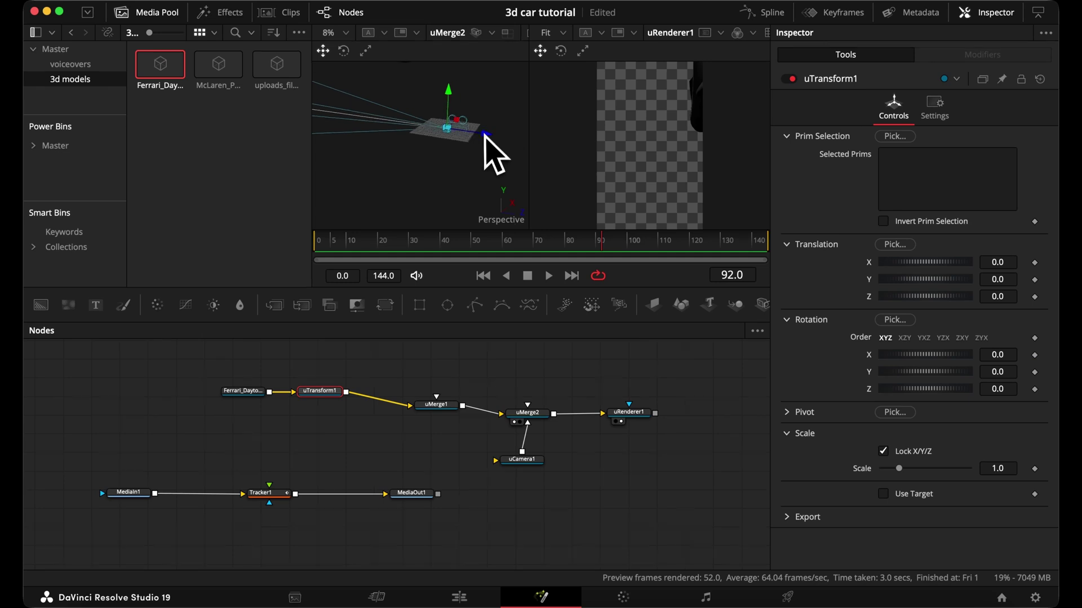
Step: Move uCamera1 back from the Ferrari model to a Z translation of about 402.65
scroll(485, 140, "down", 10)
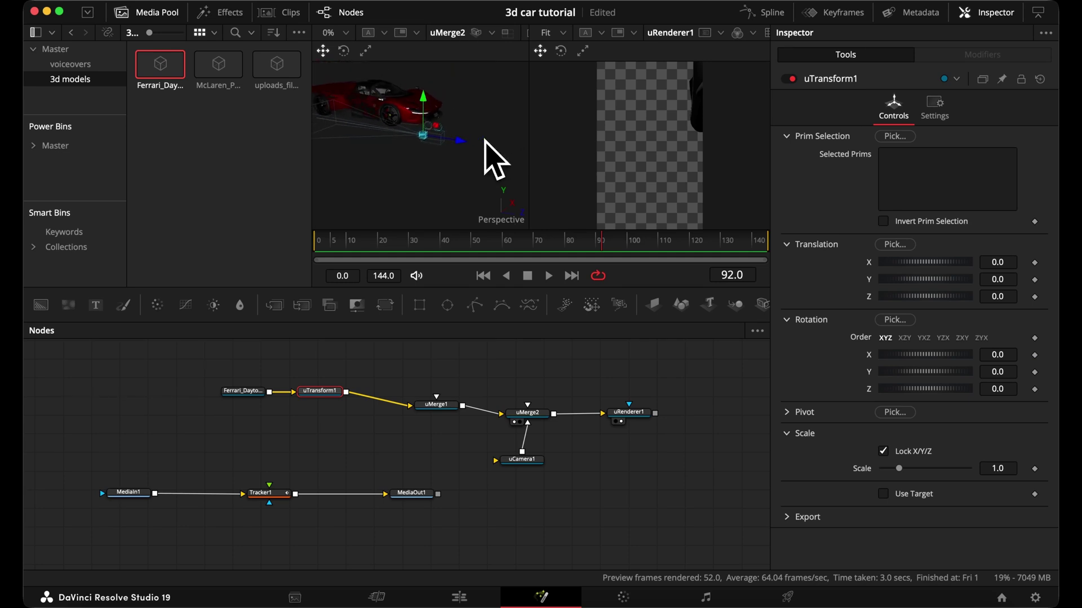
scroll(484, 139, "left", 4)
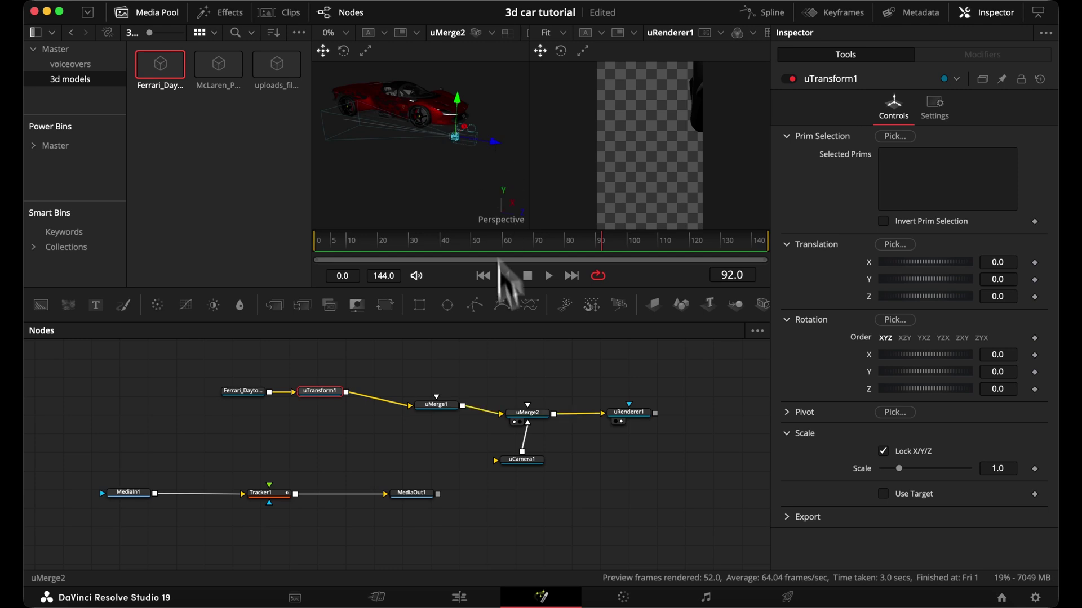
left_click(538, 461)
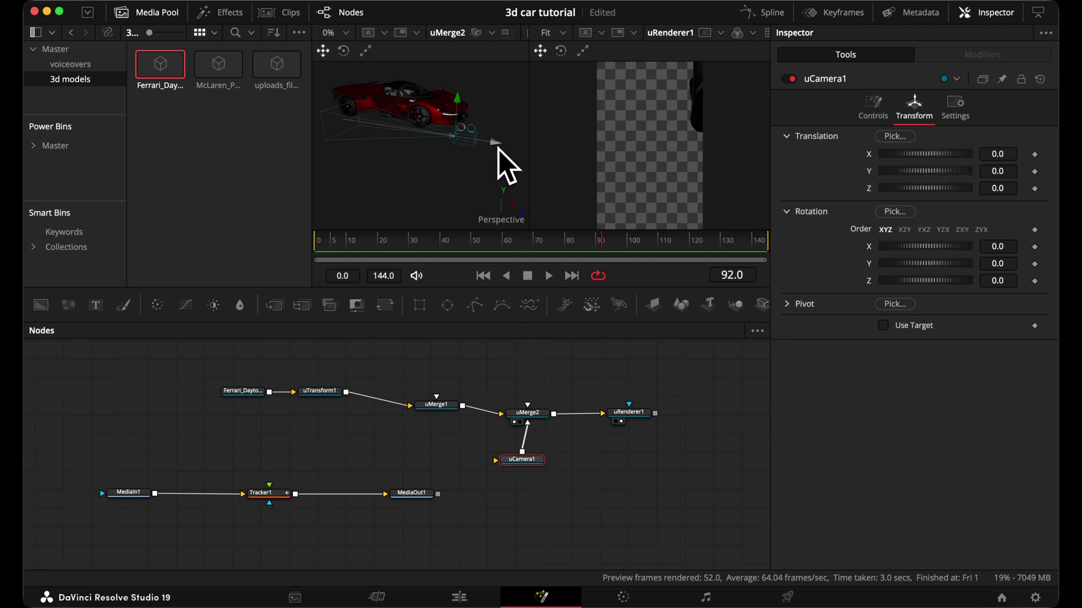
left_click_drag(498, 148, 556, 166)
scroll(424, 151, "right", 3)
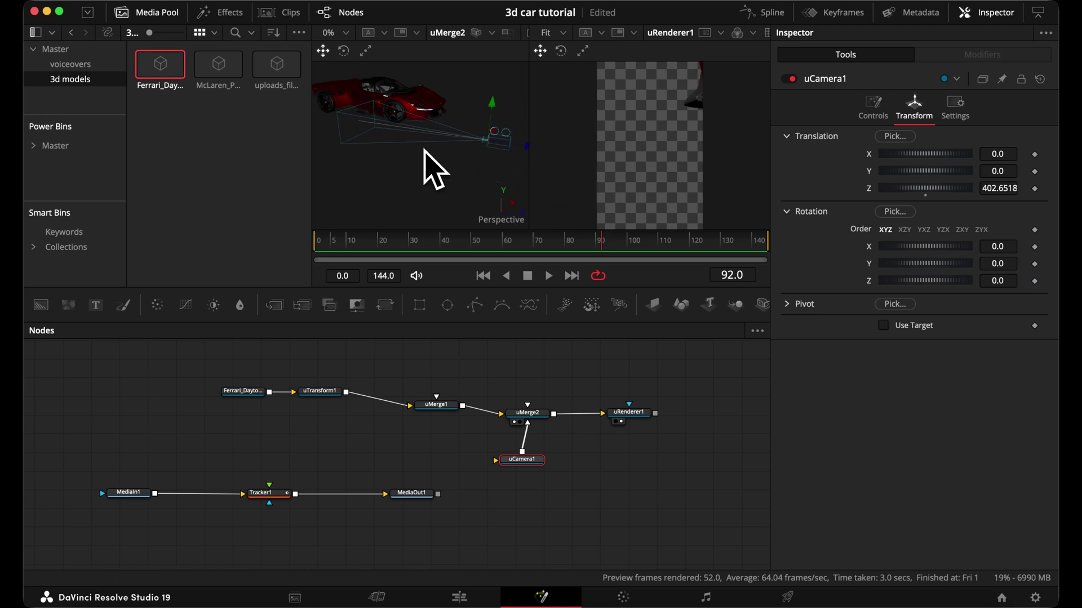
Step: Open the pivot settings of uTransform1 and pick a pivot point on the Ferrari's body in the 3D view
left_click(334, 393)
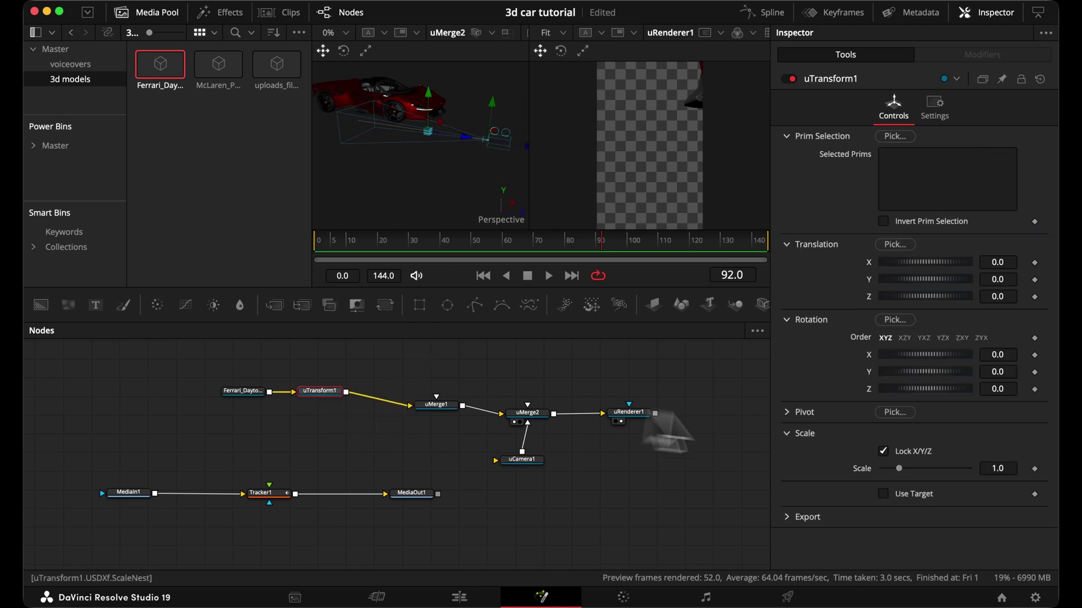
left_click_drag(900, 469, 900, 476)
left_click(899, 475)
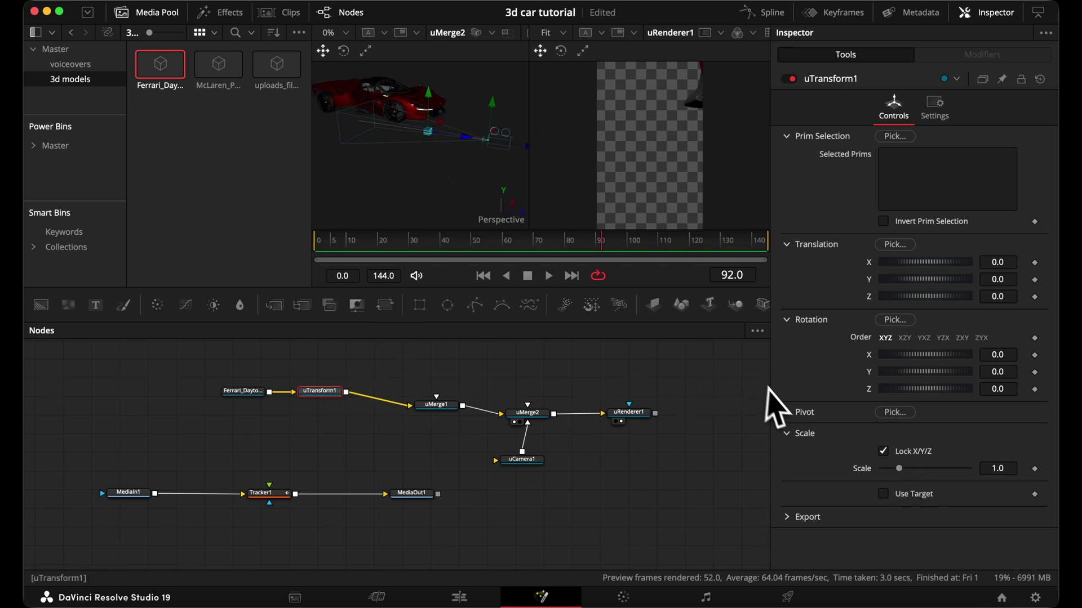
left_click(800, 412)
scroll(828, 423, "down", 1)
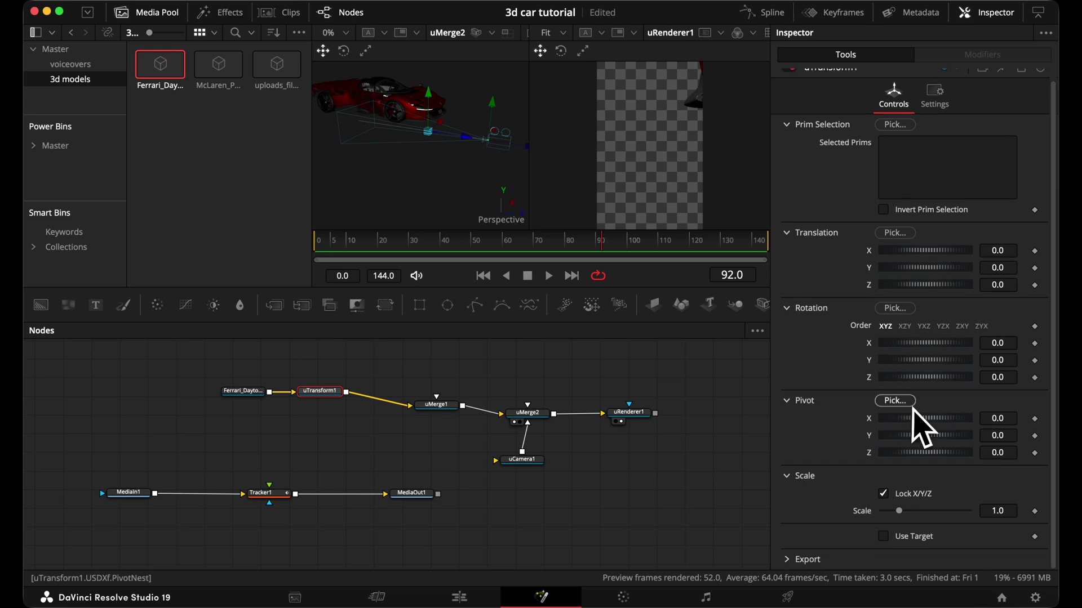
left_click_drag(908, 405, 373, 96)
scroll(374, 97, "up", 10)
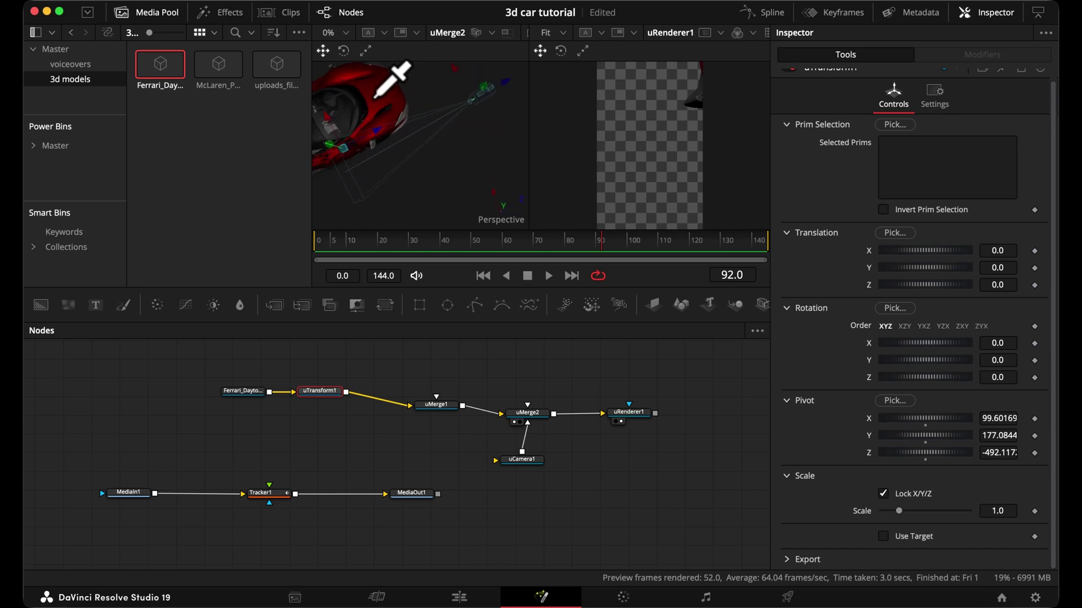
scroll(374, 97, "down", 10)
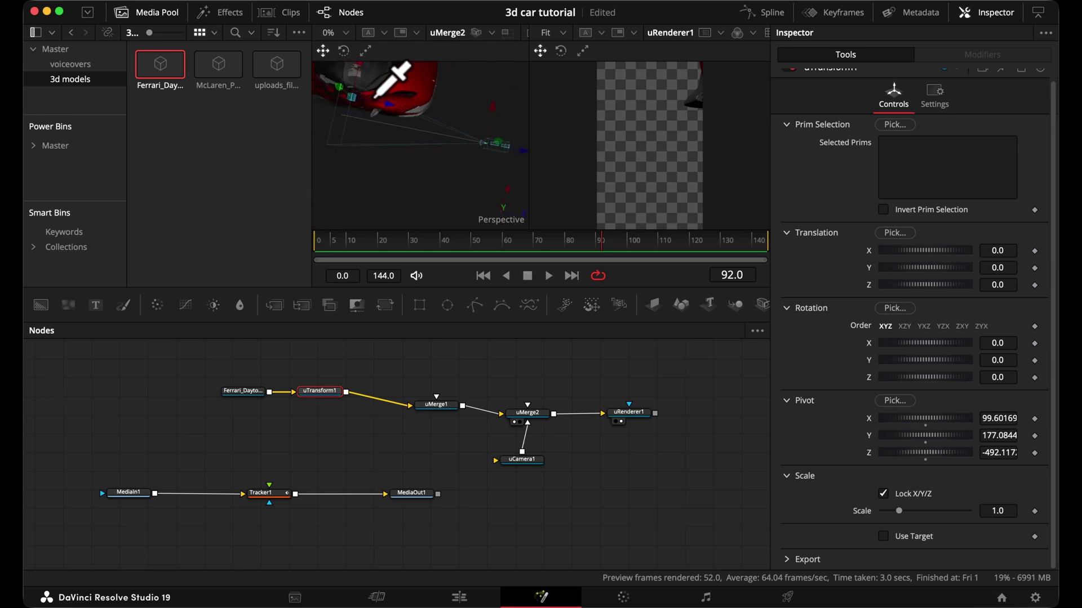
scroll(374, 98, "up", 6)
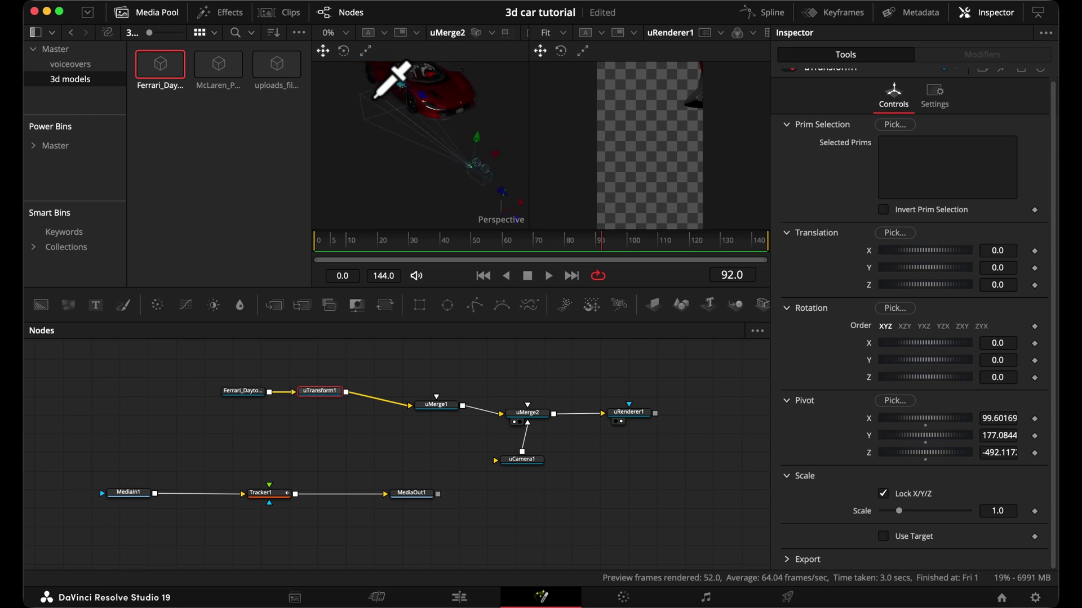
scroll(374, 97, "down", 3)
scroll(374, 96, "up", 6)
left_click(374, 97)
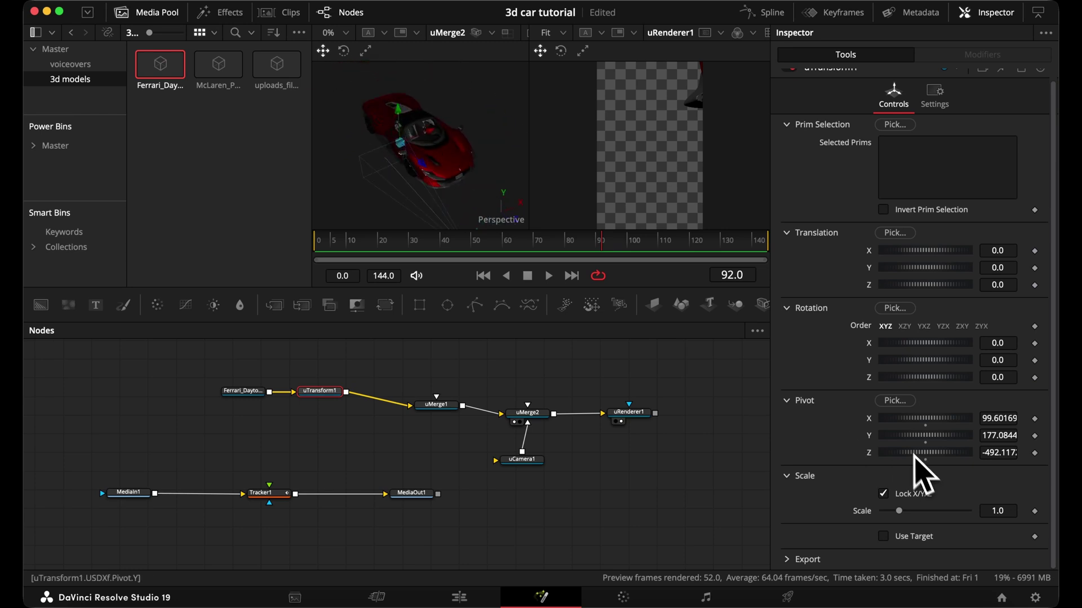
Step: Set the uTransform1 pivot to X 300, Y about 147.75 and Z -600 to centre it on the Ferrari
double_click(989, 419)
type("300")
key("Tab")
scroll(417, 162, "down", 10)
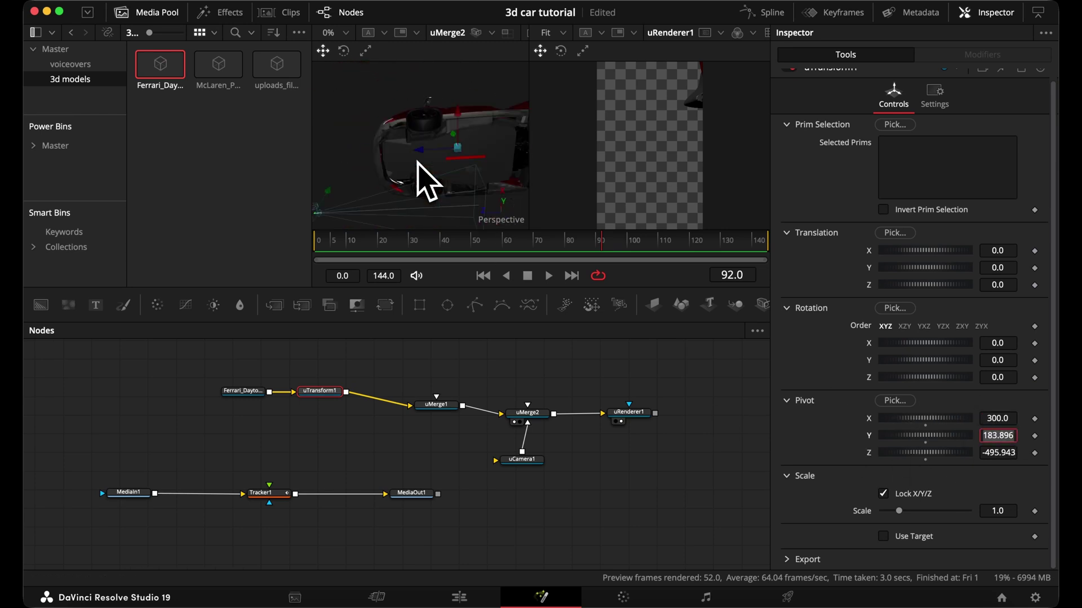
double_click(992, 453)
type("--600")
key("Tab")
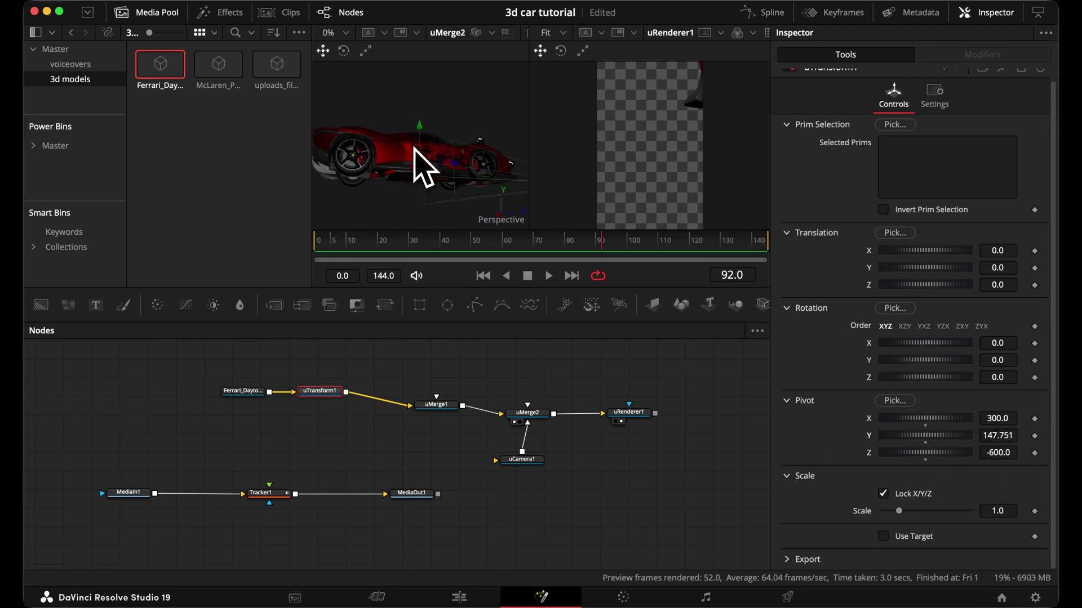
Step: Scale the Ferrari to about 0.179 and move it to X about -305.96 and Y about -122.96 within the camera frame
left_click_drag(990, 508, 960, 509)
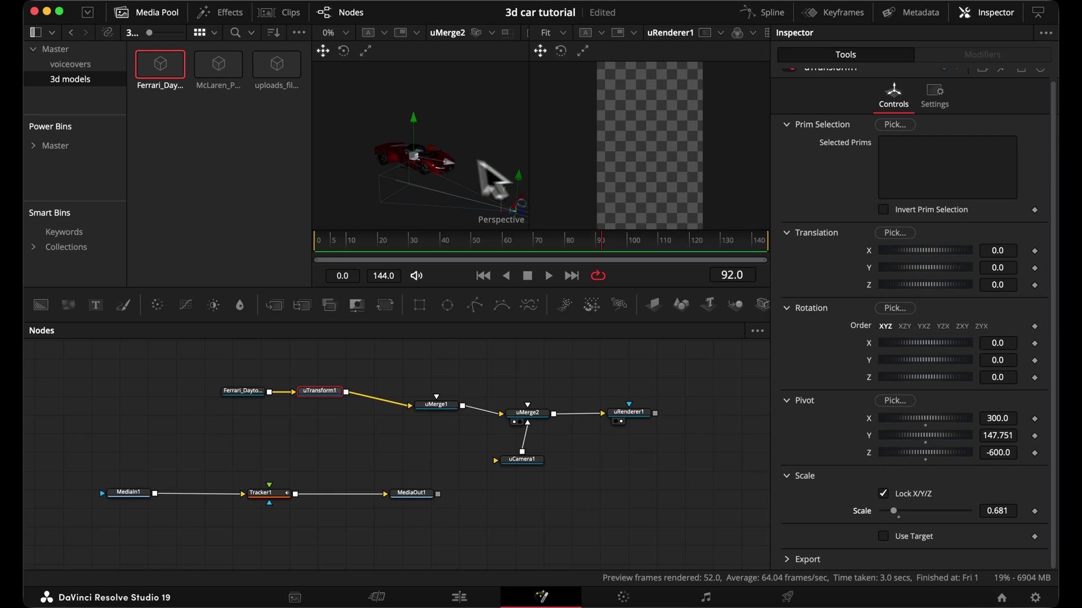
left_click_drag(478, 161, 423, 167)
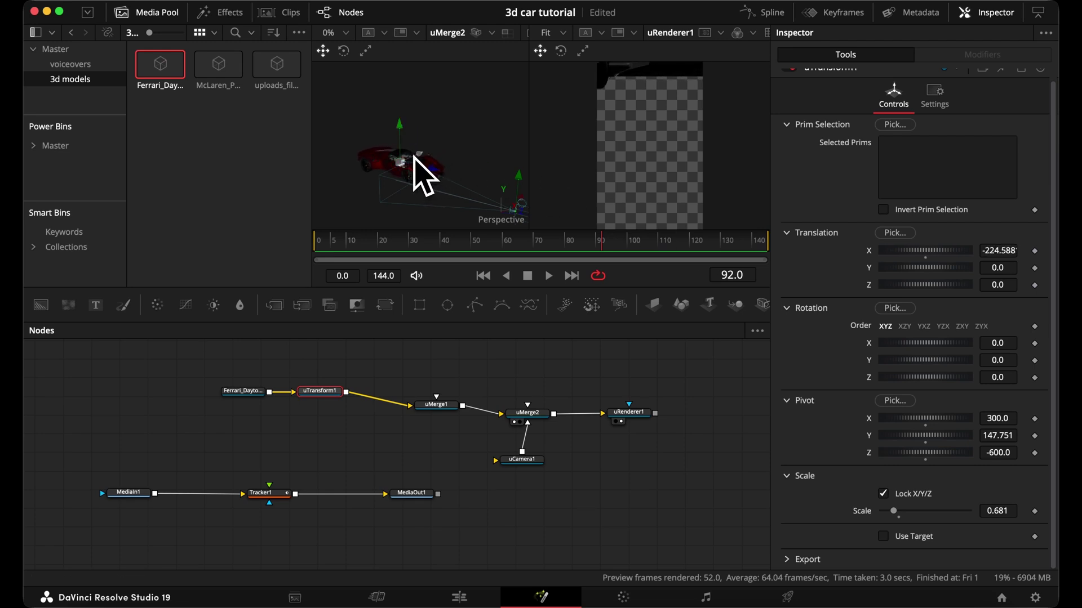
left_click_drag(400, 125, 400, 142)
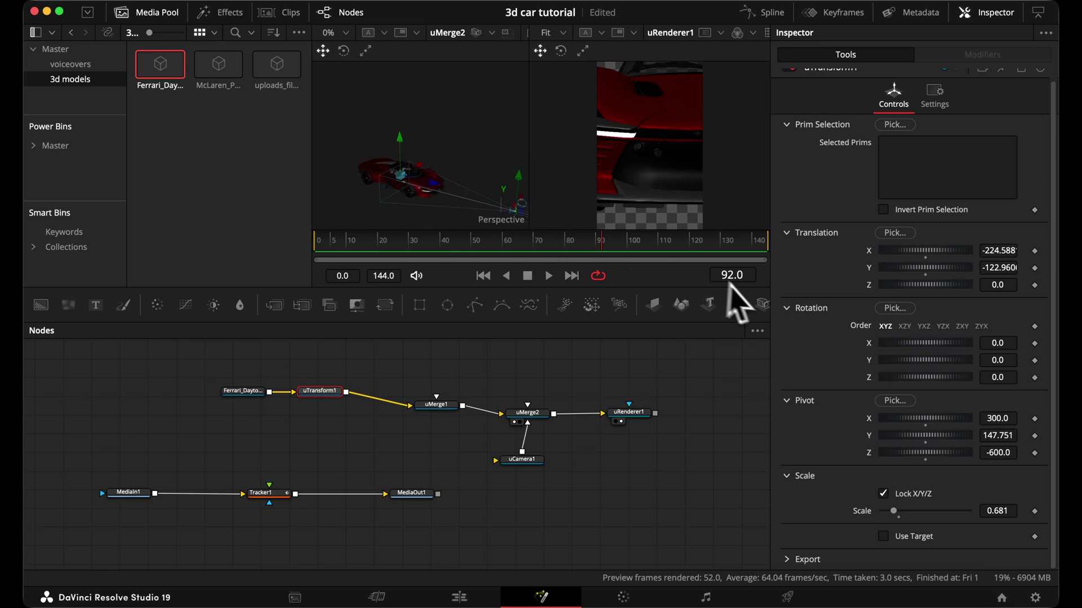
mouse_move(995, 511)
left_mouse_down()
mouse_move(928, 511)
mouse_move(977, 511)
left_mouse_up()
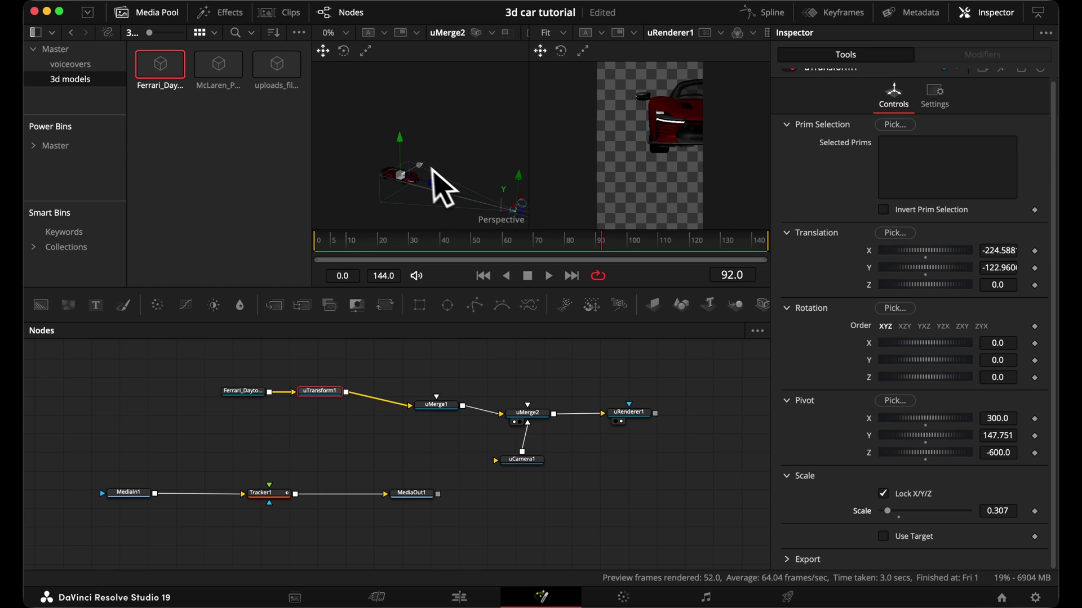
left_click_drag(433, 169, 416, 170)
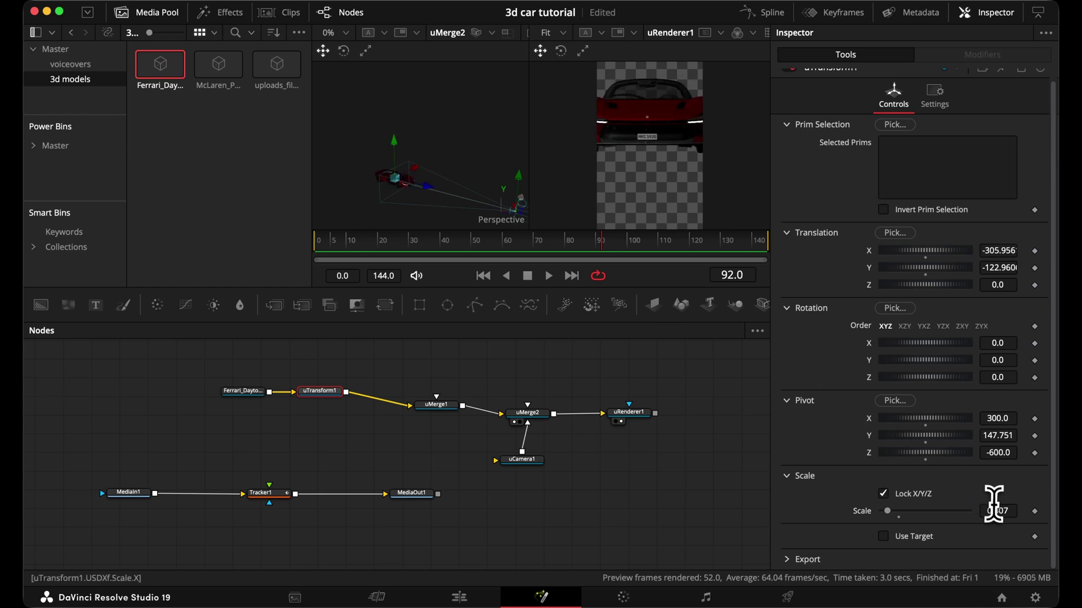
left_click_drag(992, 511, 978, 511)
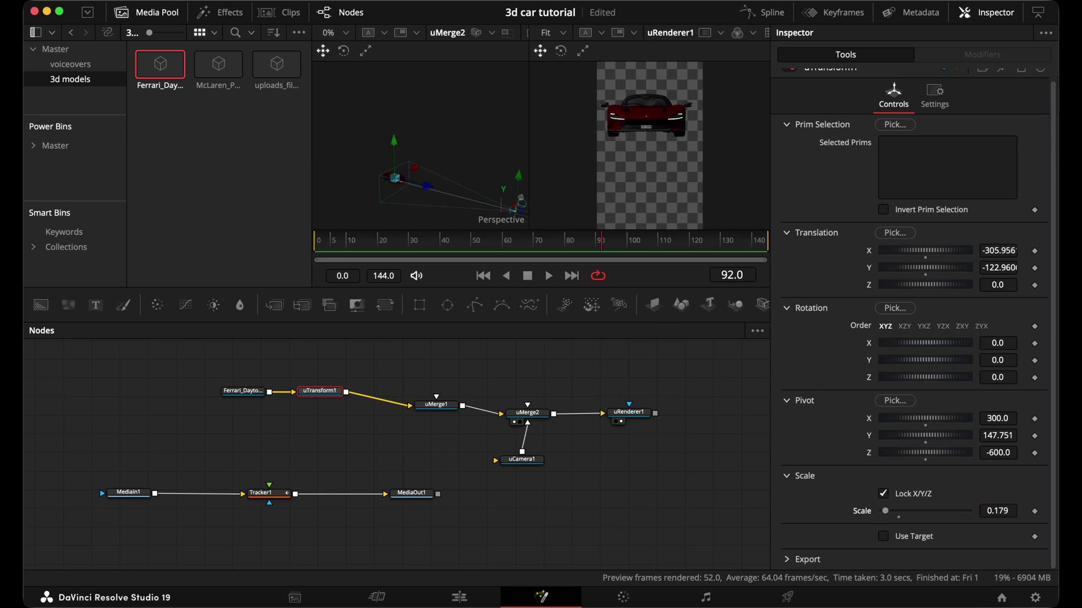
Step: Add the McLaren model with its own uTransform connected to uMerge1 and scale it down to about 0.088
left_click_drag(218, 65, 248, 432)
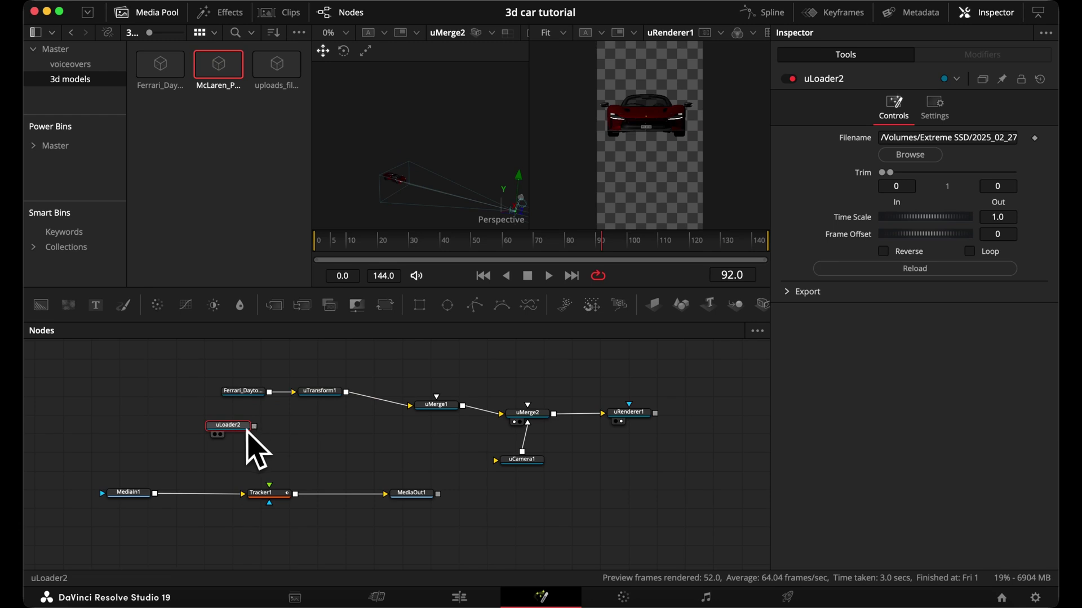
key("shift+space")
type("utr")
key("Return")
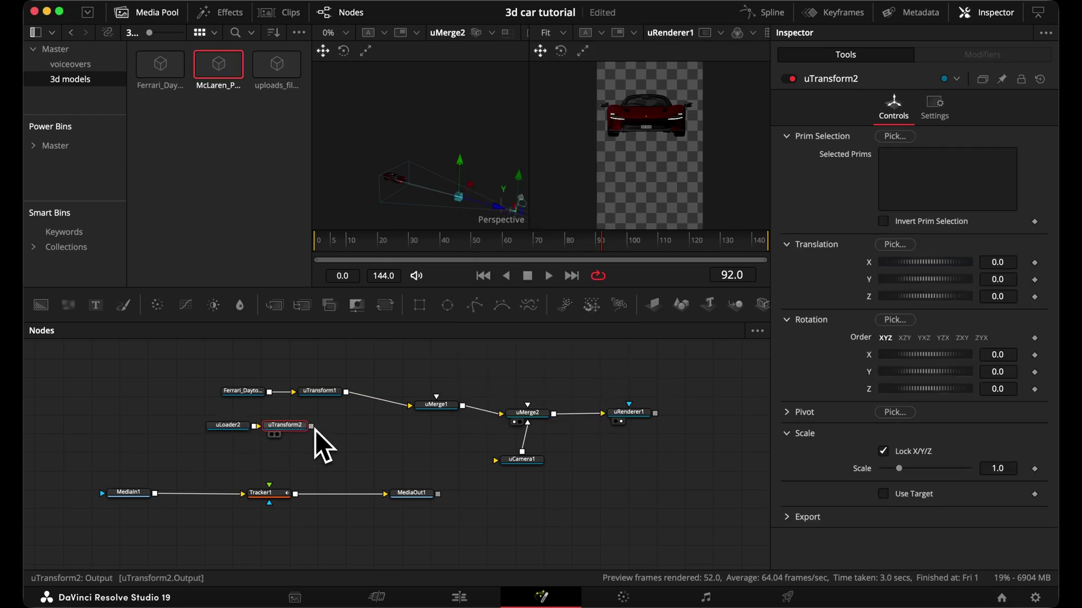
left_click_drag(311, 427, 436, 405)
left_click_drag(502, 222, 473, 193)
left_click_drag(269, 430, 308, 427)
left_click_drag(996, 469, 953, 468)
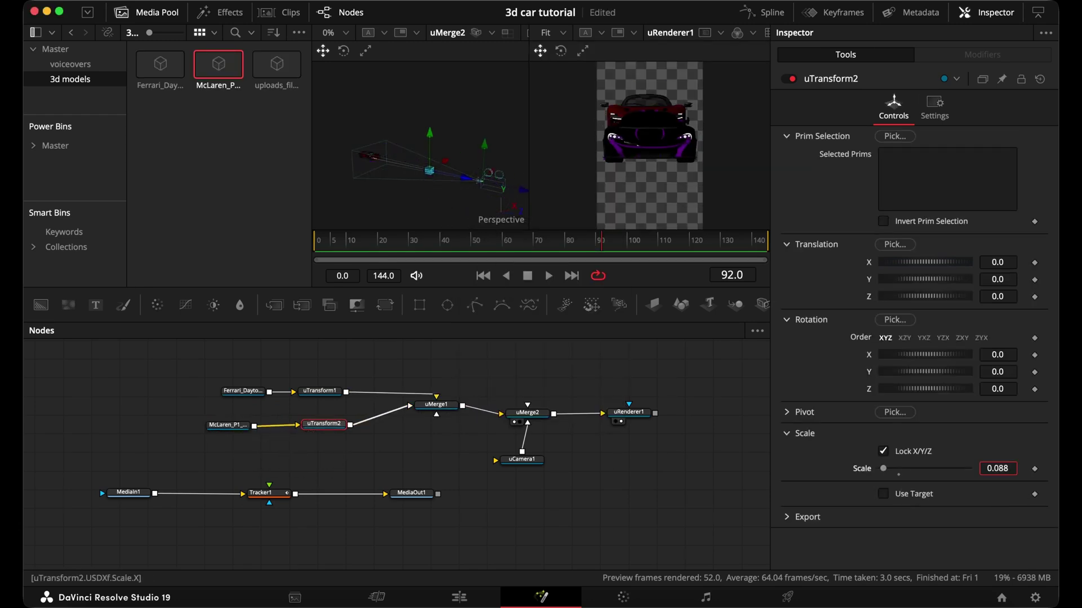
Step: Shift the Ferrari and McLaren nodes up and add the uploads_files model below with a uTransform connected to uMerge1
left_click_drag(203, 344, 327, 395)
left_click_drag(279, 62, 233, 429)
key("shift+space")
type("utr")
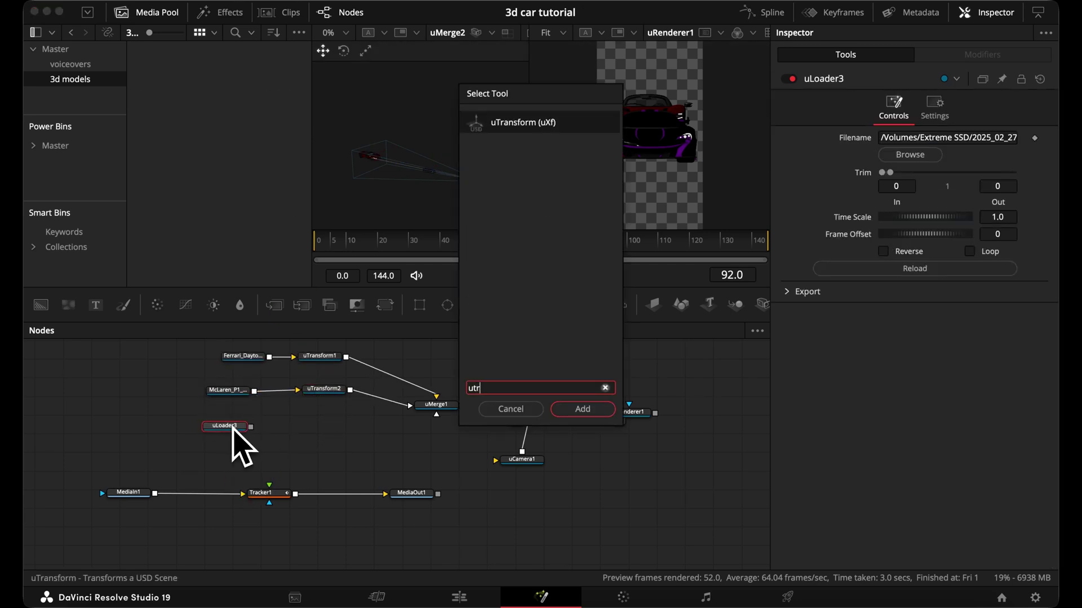
key("Return")
left_click_drag(349, 426, 440, 415)
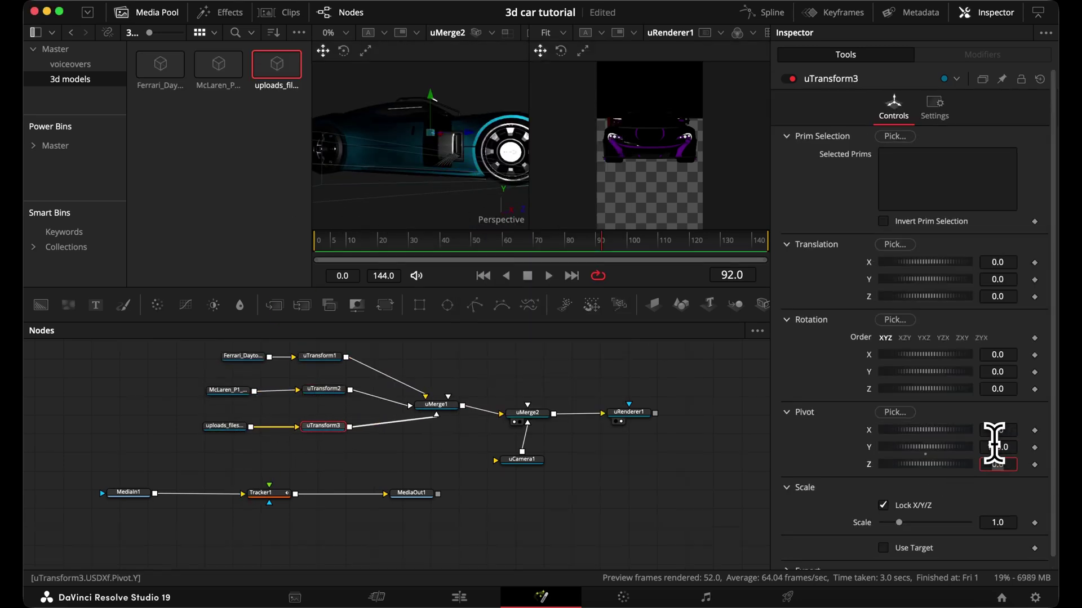
Step: Set the uTransform3 pivot Y to about 80.29 and its scale to about 0.303
left_click_drag(995, 447, 984, 447)
scroll(410, 149, "down", 10)
left_click_drag(997, 523, 968, 523)
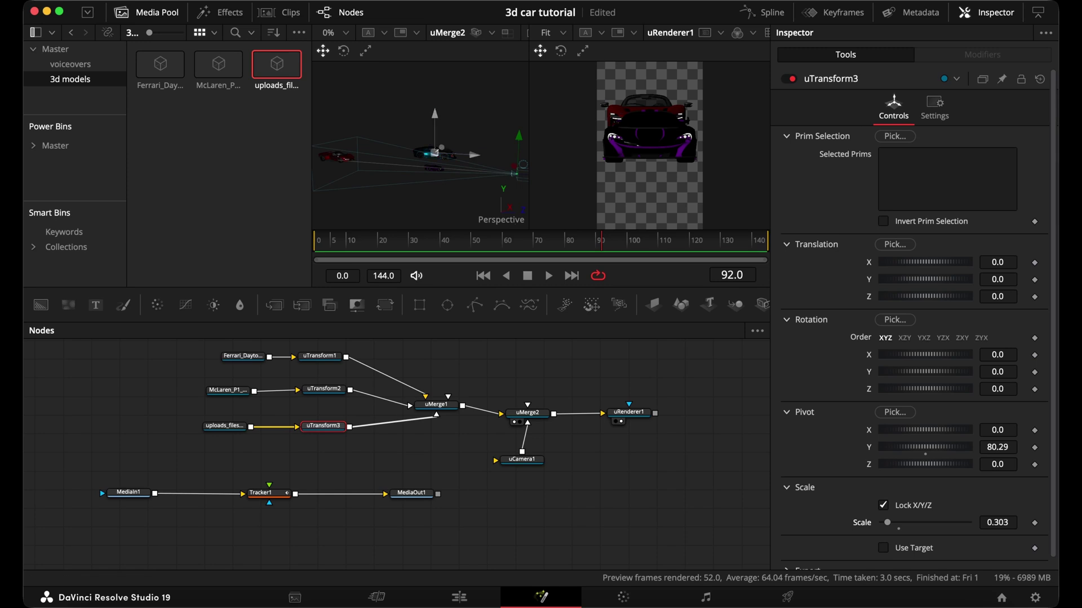
Step: Move the McLaren back along Z to about -457.8 with uTransform2
scroll(303, 390, "up", 1)
left_click(319, 401)
left_click(323, 368)
left_click(322, 400)
left_click_drag(474, 154, 399, 163)
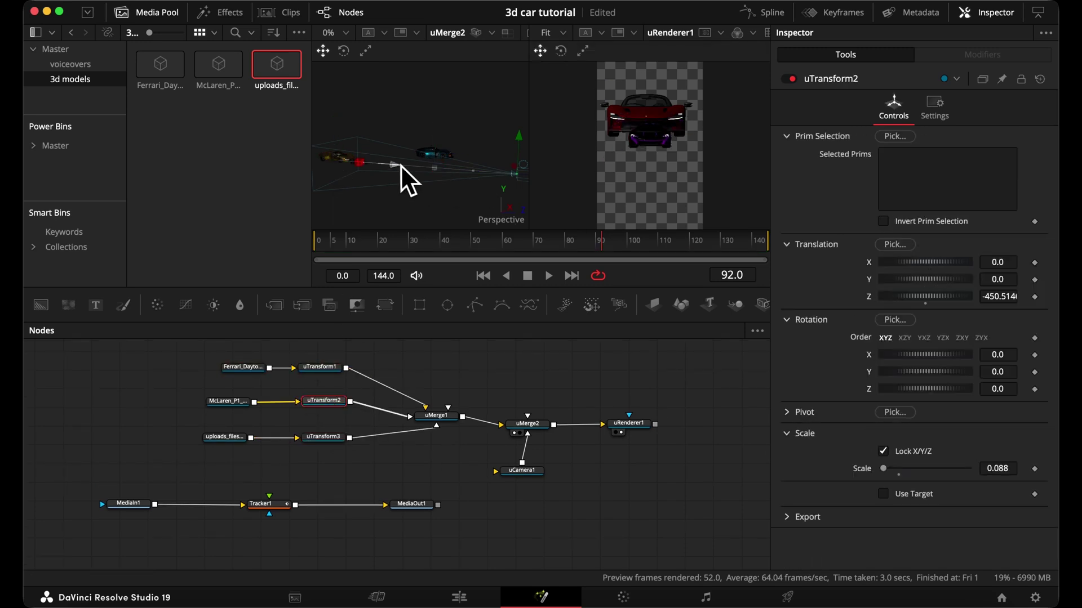
Step: Move the uploads_files model back toward the other cars, and scale both it and the Ferrari down
left_click(323, 437)
left_click_drag(466, 166, 388, 163)
left_click_drag(998, 523, 991, 522)
left_click(320, 367)
left_click_drag(997, 523, 990, 523)
Step: Align the uploads_files model with the Ferrari at about X -5.79, Y -56.71, Z -466.34, with its scale at about 0.177
left_click(335, 402)
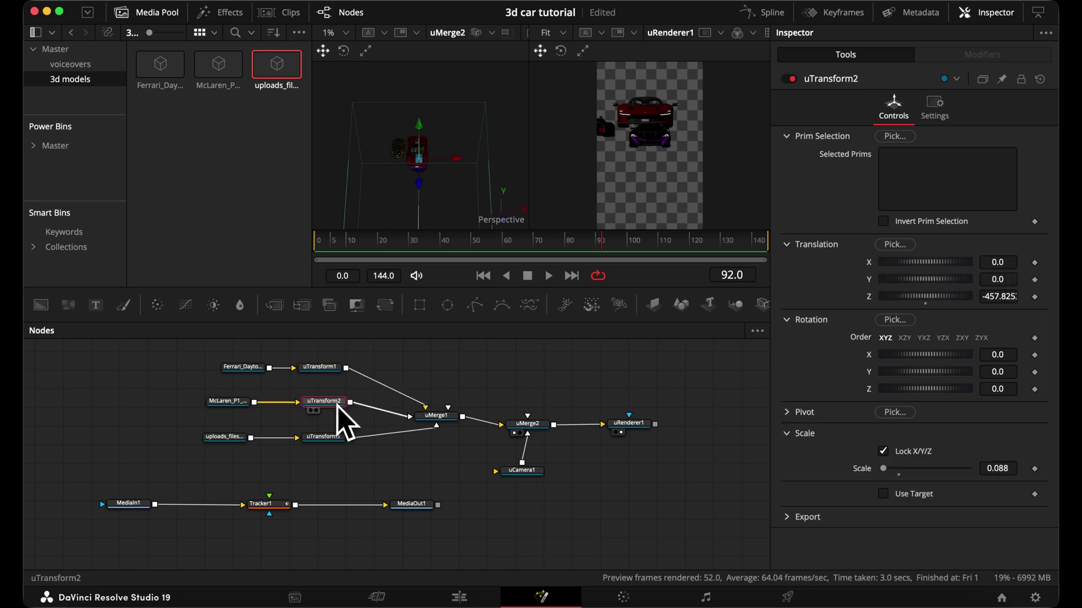
left_click(325, 437)
left_click_drag(420, 164, 502, 164)
scroll(443, 163, "up", 5)
left_click_drag(385, 167, 386, 160)
left_click_drag(462, 191, 473, 191)
left_click_drag(997, 522, 1000, 523)
left_click_drag(458, 188, 463, 188)
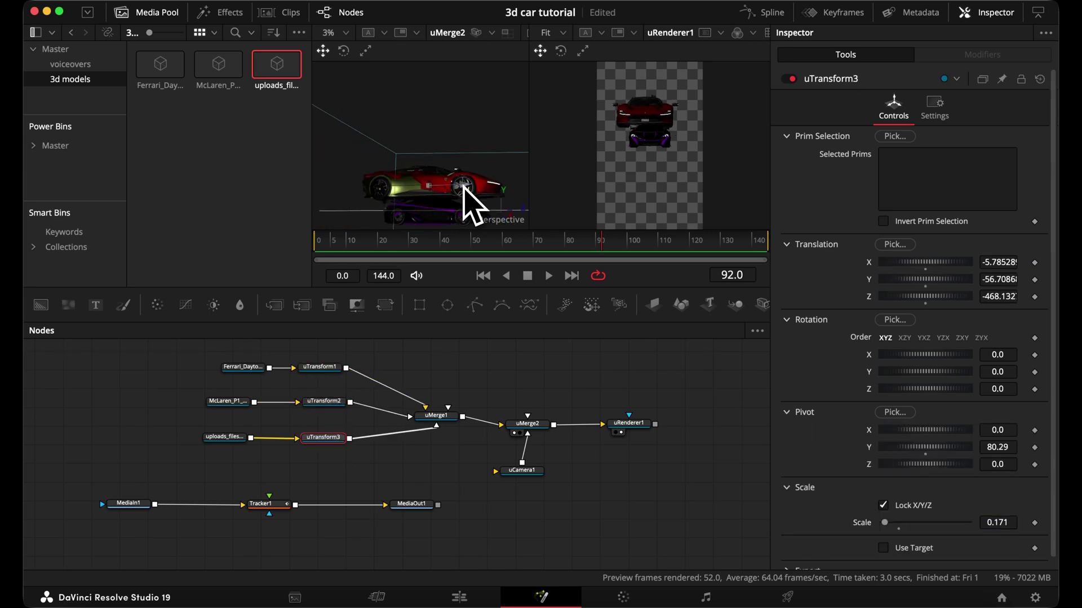
left_click_drag(997, 523, 998, 522)
left_click_drag(520, 176, 438, 180)
Step: Match the McLaren to the Ferrari at about X -4.37, Y 25.86, Z -462.87, with its scale at 0.116
left_click(324, 402)
left_click_drag(438, 169, 436, 151)
left_click_drag(995, 469, 997, 469)
left_click_drag(522, 208, 464, 169)
left_click_drag(463, 150, 407, 226)
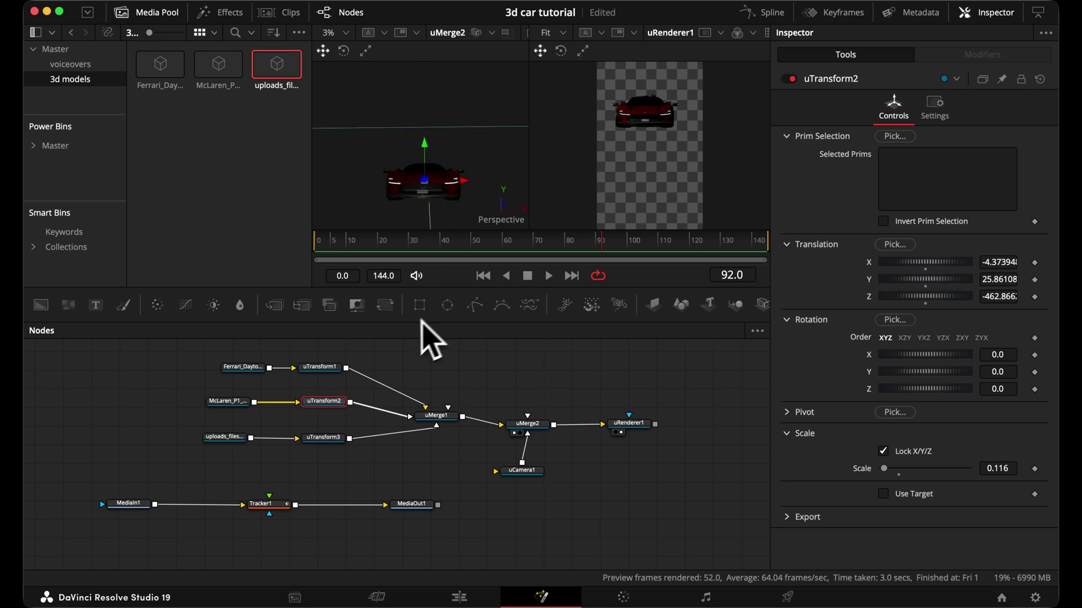
Step: Shift the three model and transform node pairs away from uMerge1 and insert a new uTransform between uTransform1 and uMerge1
left_click_drag(202, 356, 267, 438)
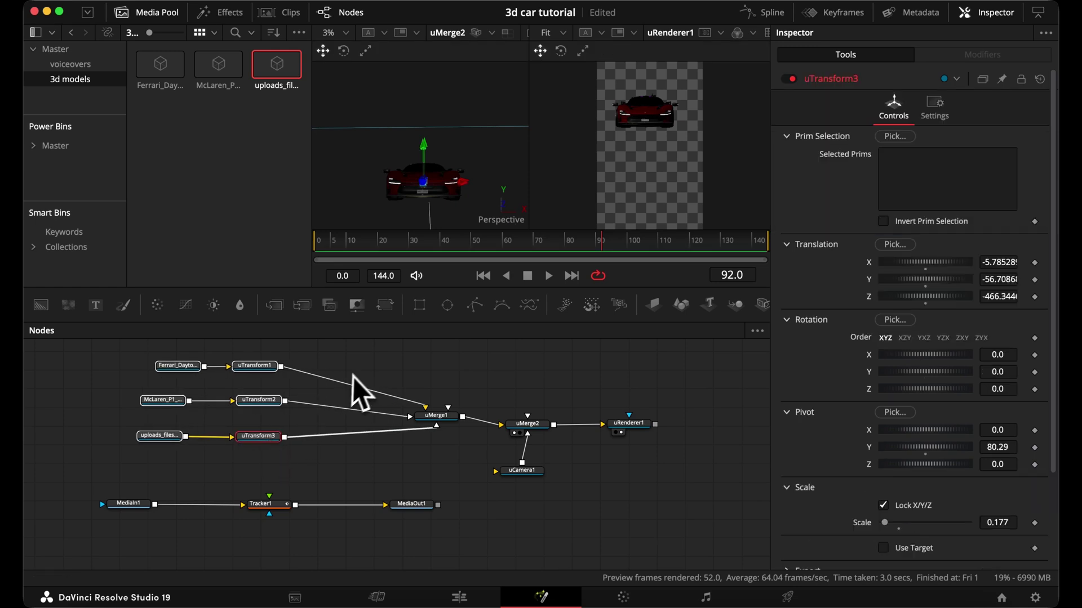
key("shift+space")
type("utr")
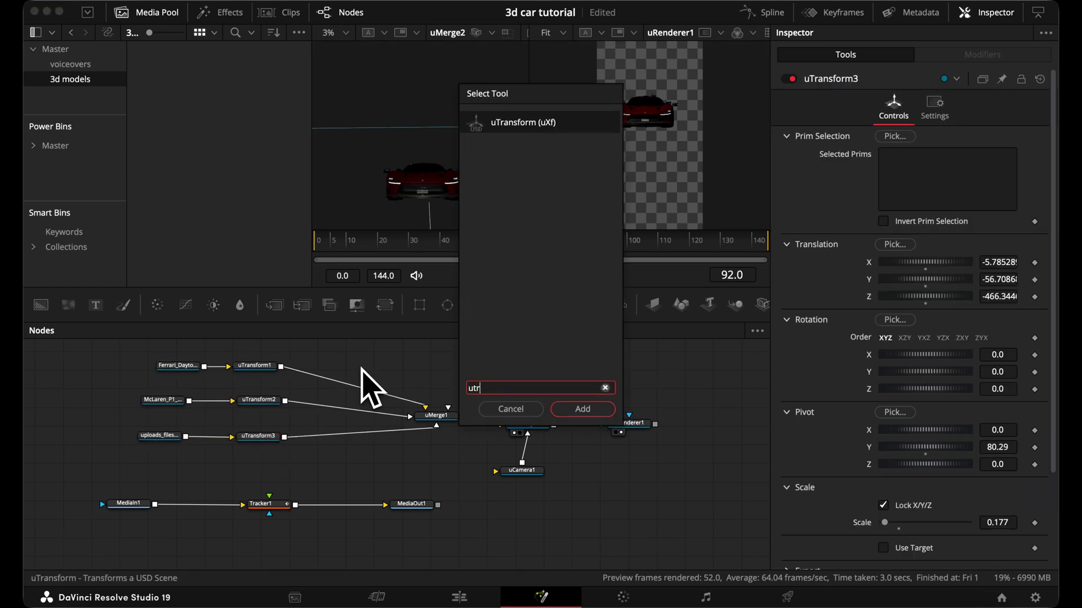
left_click(581, 409)
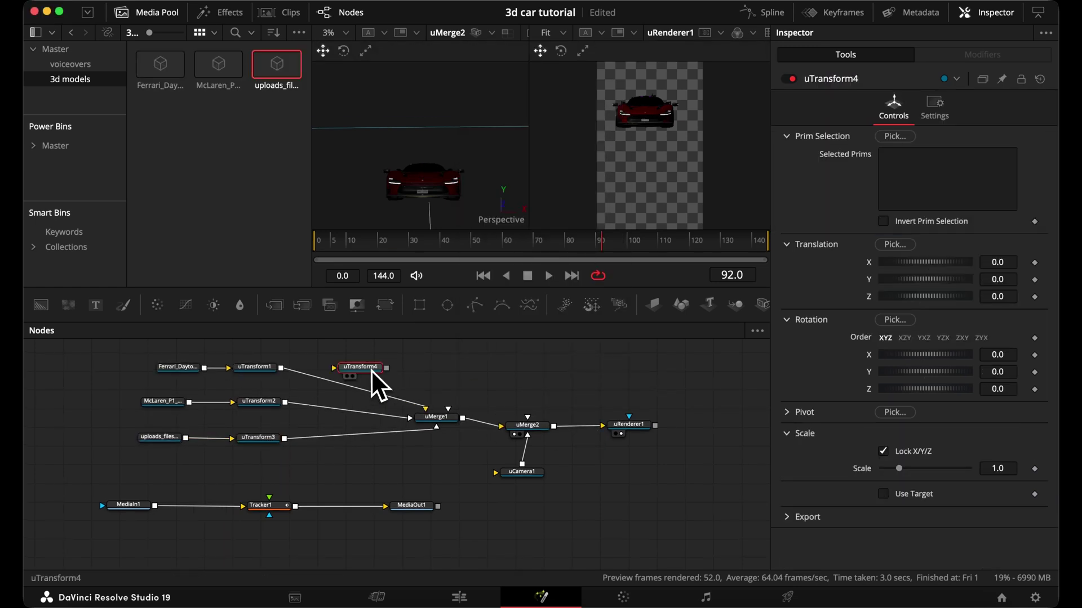
left_click_drag(369, 370, 391, 377)
Step: Place uTransform4's pivot in front of the cars at about X -2.76, Y 21.62 and Z -347.855
left_click_drag(397, 169, 497, 338)
left_click(787, 411)
scroll(424, 169, "down", 3)
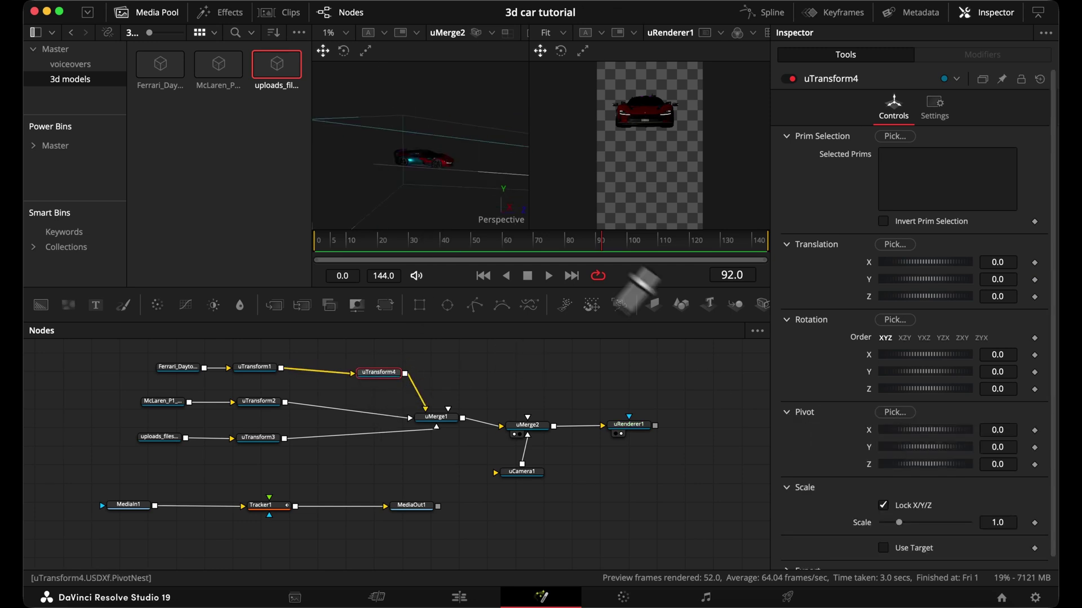
scroll(452, 168, "up", 3)
left_click_drag(619, 313, 417, 220)
double_click(995, 465)
type("-300")
key("Tab")
left_click_drag(417, 169, 451, 152)
scroll(450, 152, "up", 2)
left_click_drag(960, 466, 511, 391)
left_click_drag(461, 184, 435, 154)
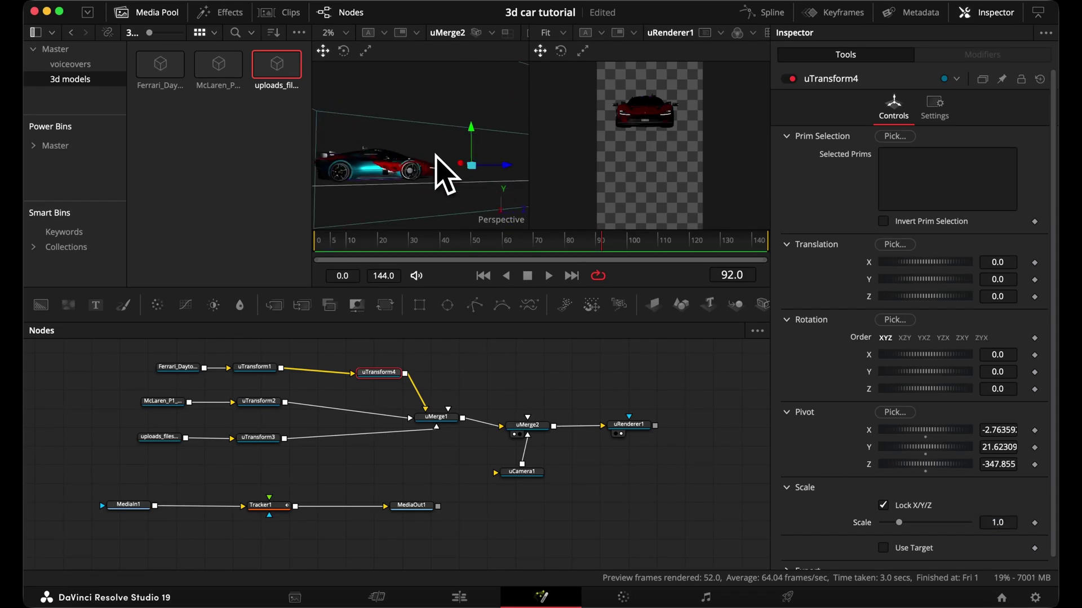
Step: Copy the uTransform4 node and paste two duplicates of it into empty space in the node graph
left_click(476, 410)
left_click(390, 374)
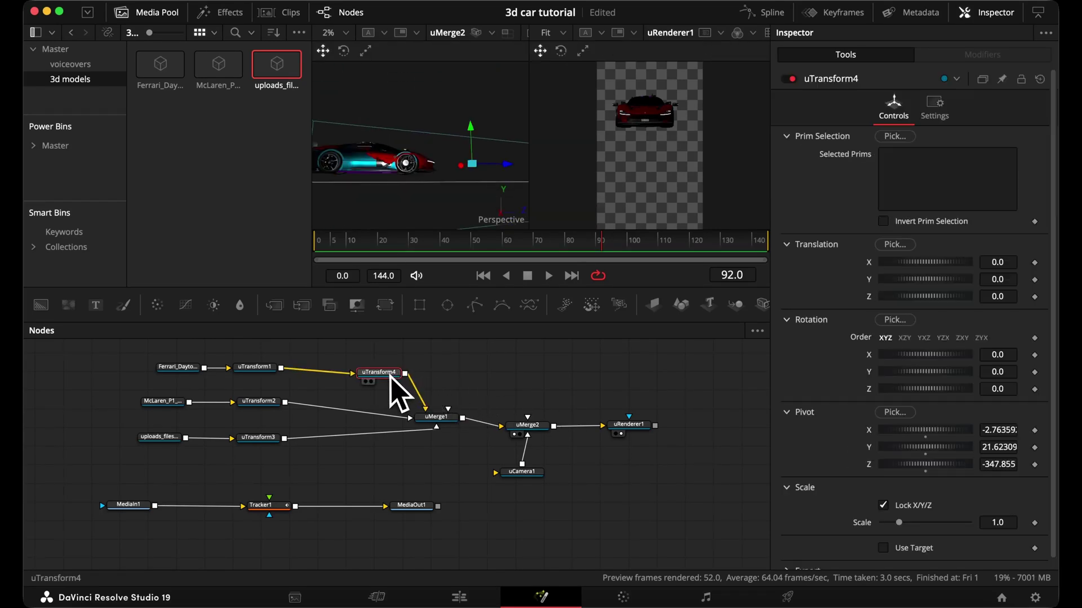
left_click(482, 388)
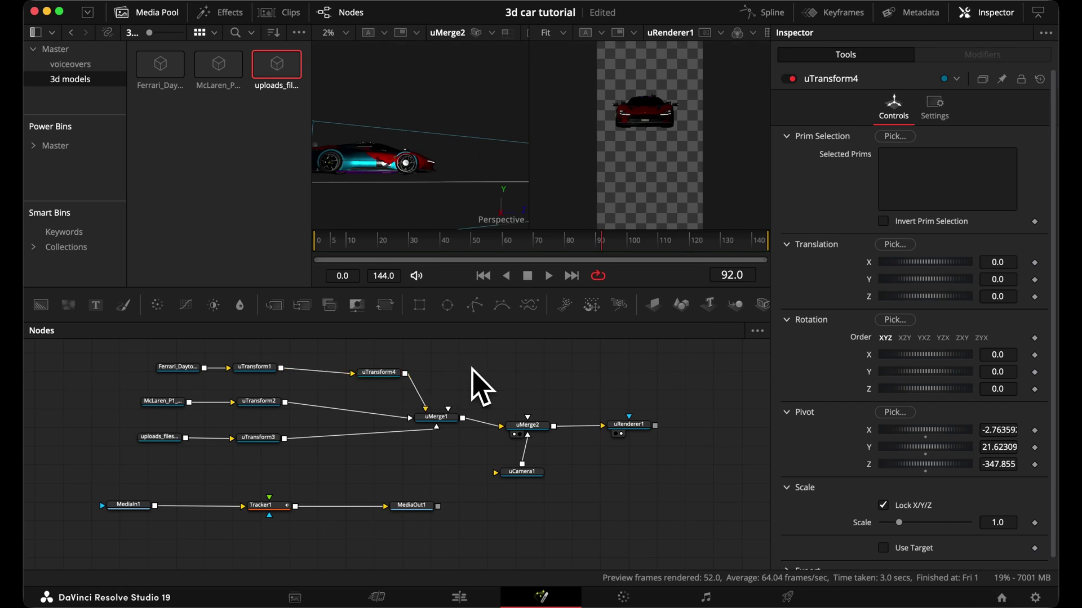
key("ctrl+v")
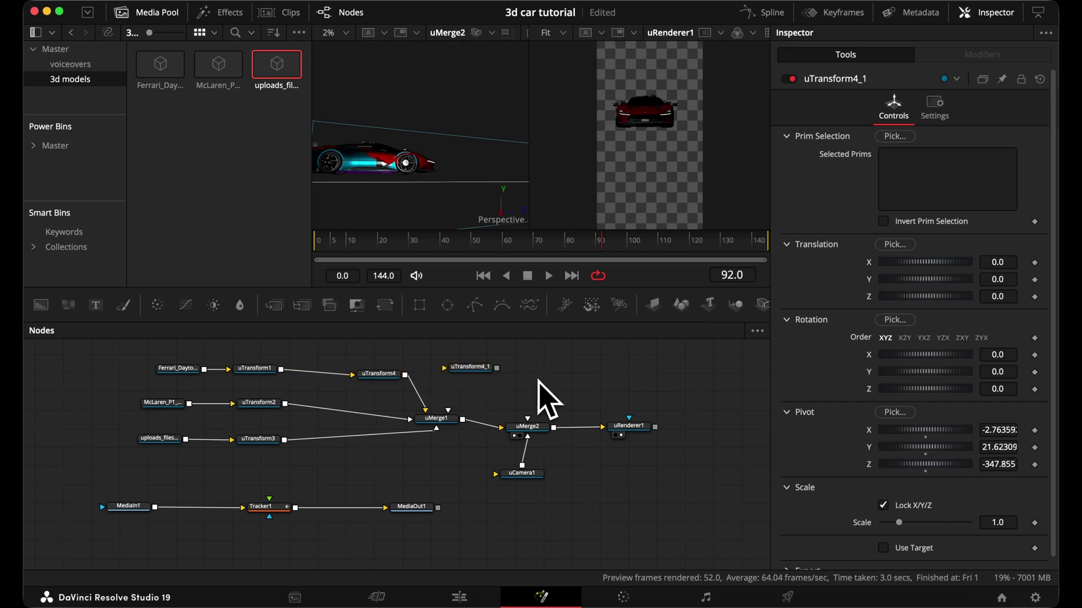
key("ctrl+v")
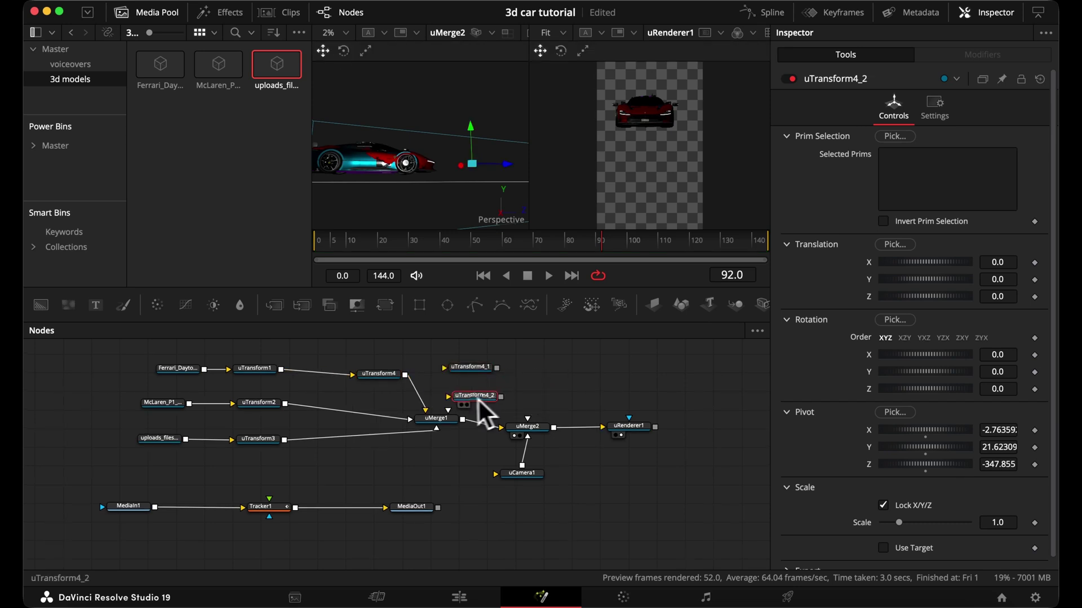
Step: Insert one uTransform4 copy after uTransform2 and the other after uTransform3, both feeding uMerge1
left_click_drag(478, 398, 445, 375)
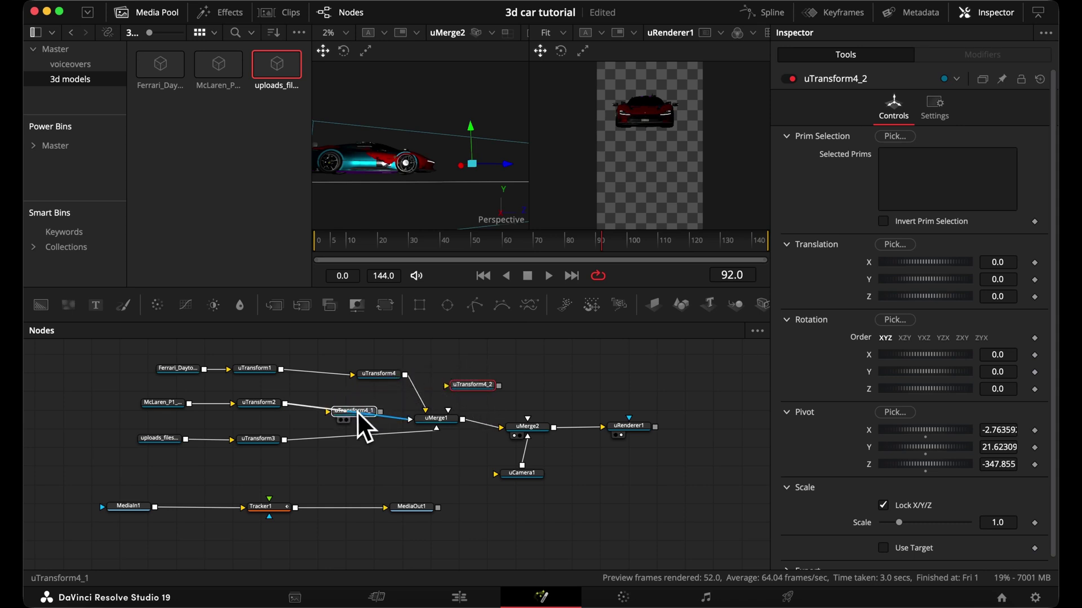
left_click_drag(358, 411, 358, 407)
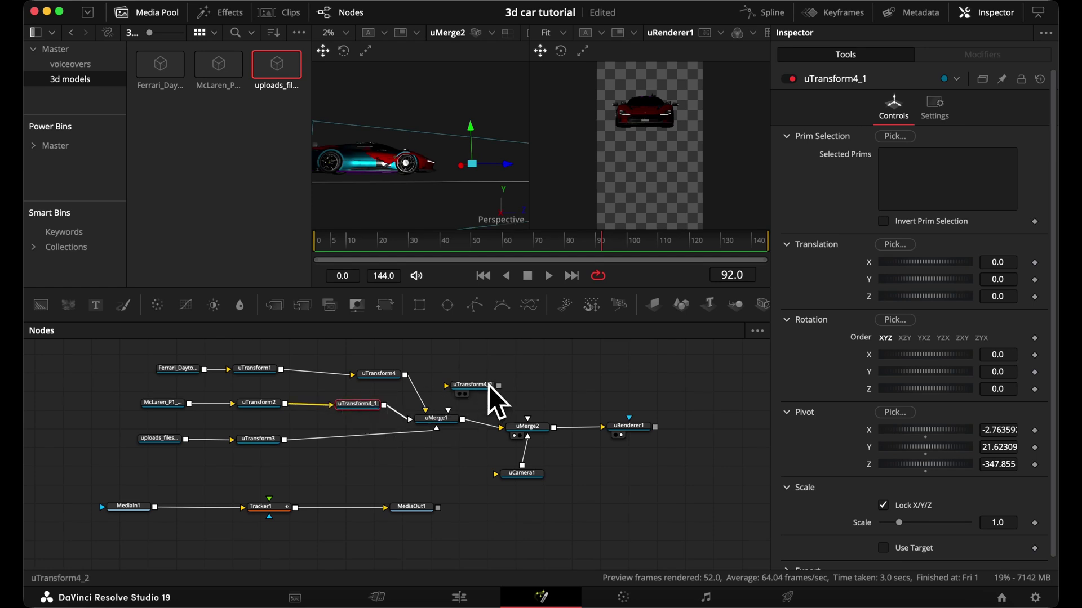
left_click_drag(486, 388, 457, 422)
left_click_drag(377, 465, 378, 437)
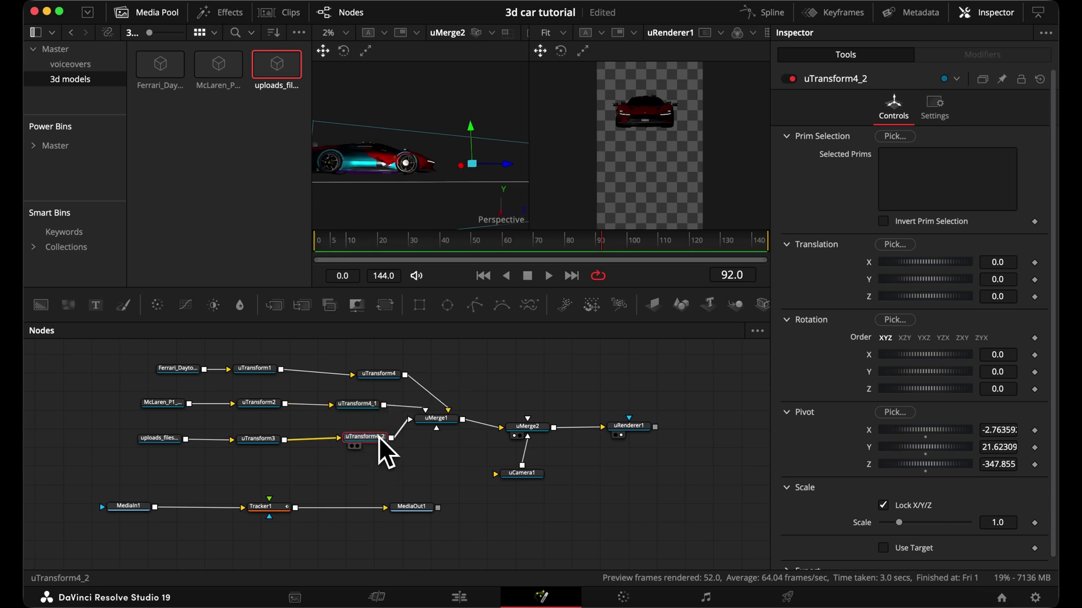
Step: Try rotating the Ferrari around the uTransform4 pivot on the Y axis and undo the rotation
left_click(369, 375)
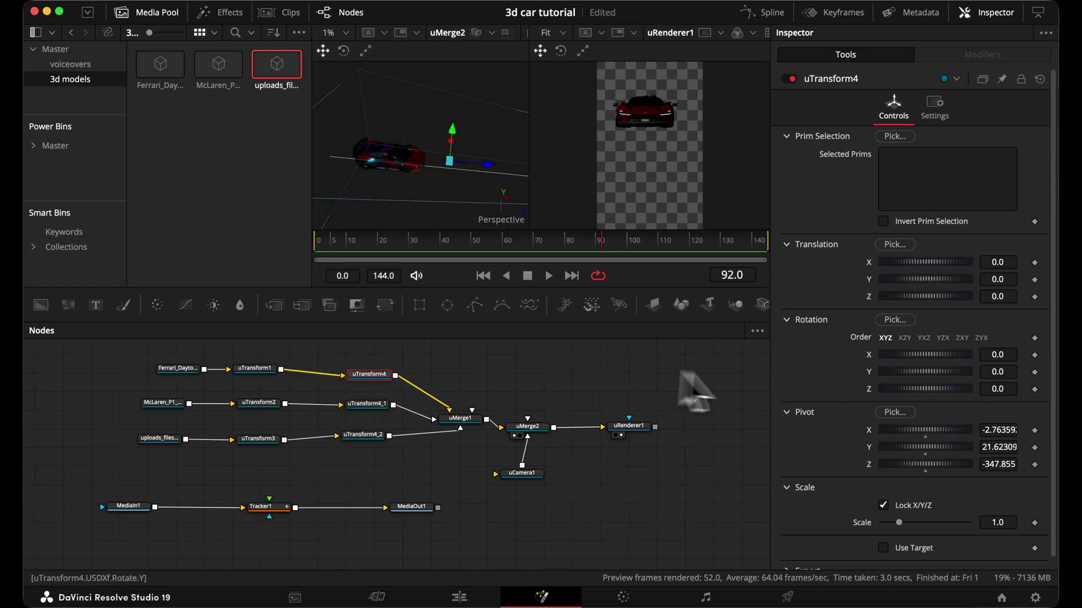
left_click_drag(975, 372, 896, 371)
key("super+z")
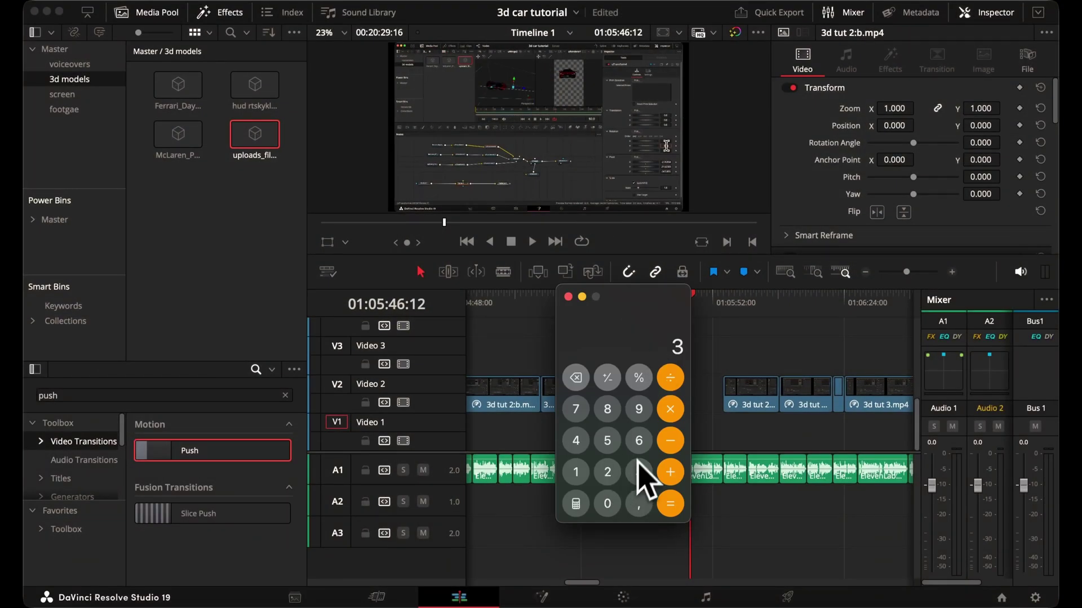
Step: Divide 360 by 3 in the calculator to get the angle between the three cars
left_click(639, 440)
left_click(607, 503)
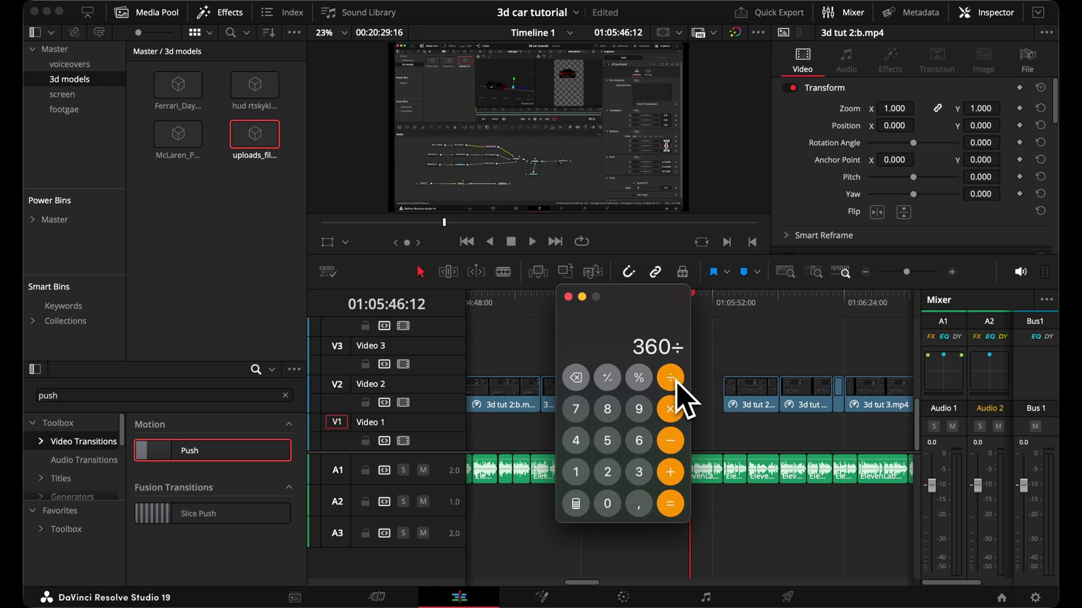
left_click(639, 473)
left_click(671, 504)
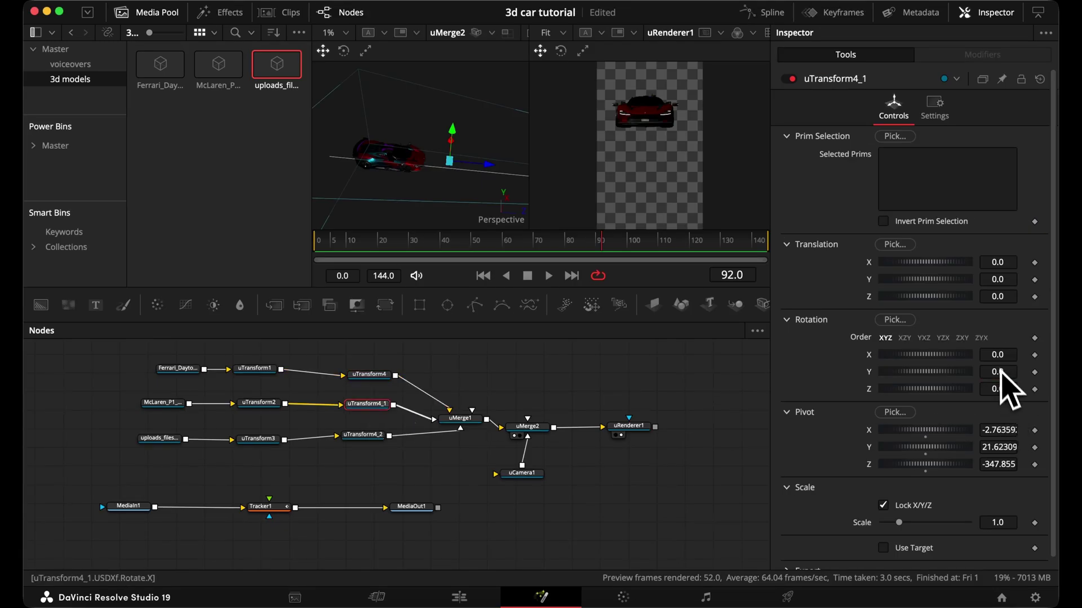
Step: Set the Y rotation to 120 in uTransform4_1 and to 240 in uTransform4_2
left_click(996, 375)
type("120")
key("Tab")
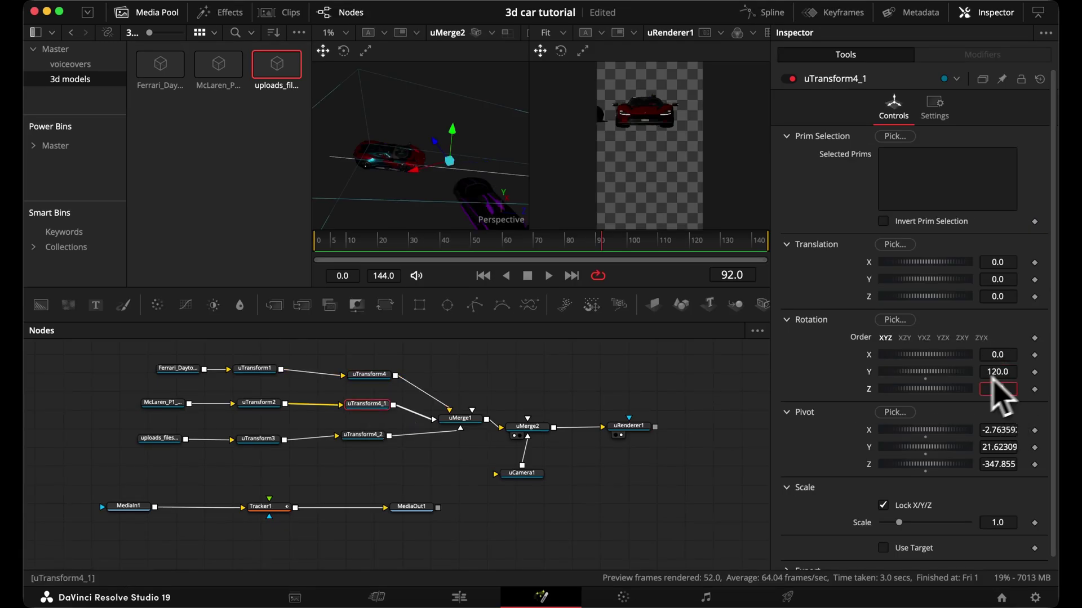
left_click(365, 438)
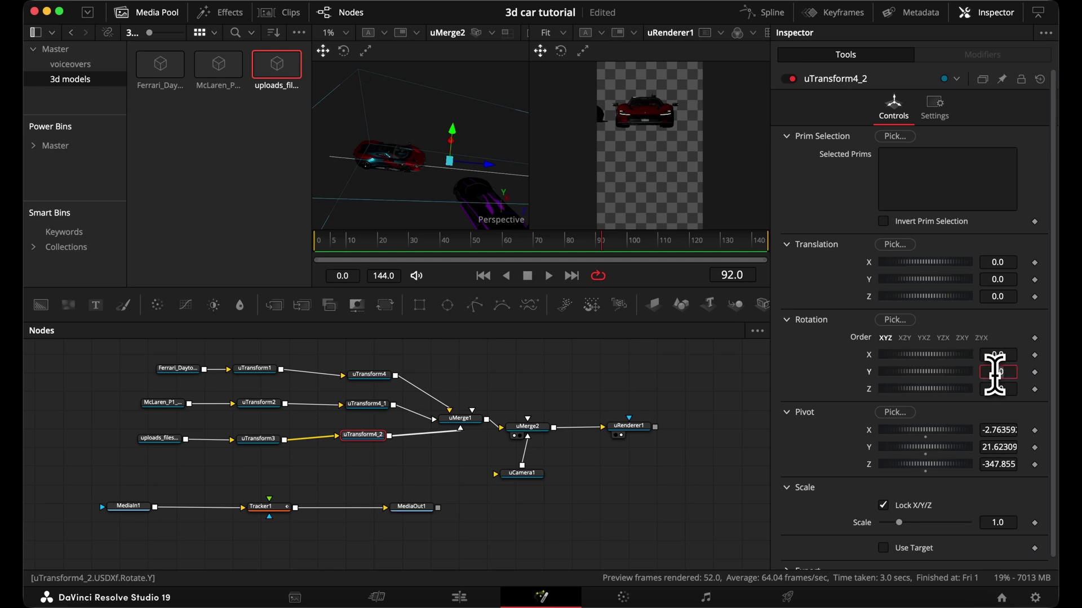
type("240")
key("Tab")
Step: Tilt all three cars by setting the X rotation to 10.9 in uTransform4_2, uTransform4_1 and uTransform4
left_click_drag(998, 356, 1054, 354)
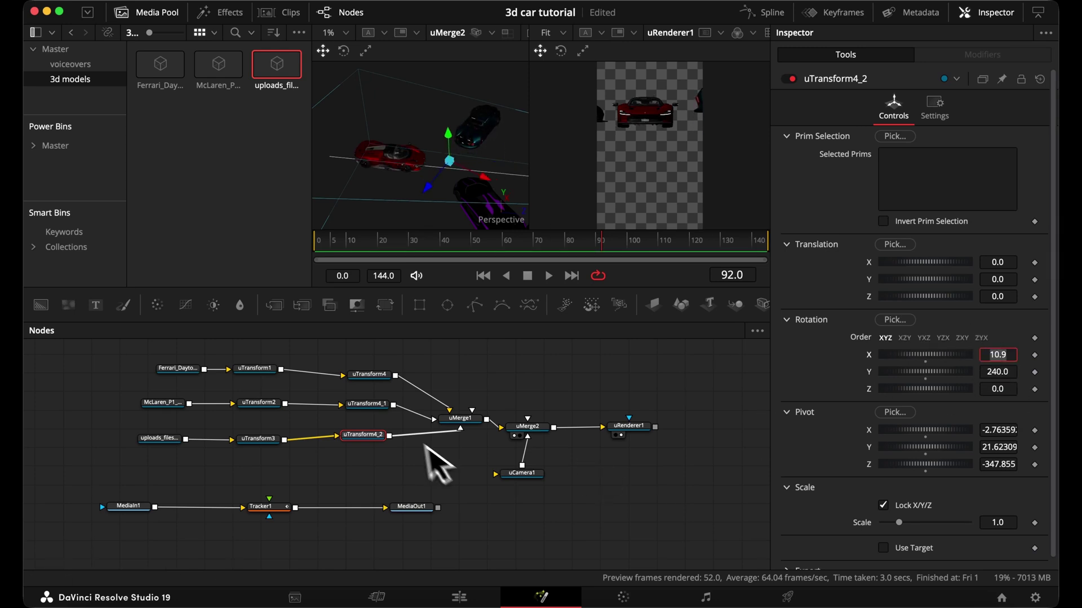
left_click(373, 404)
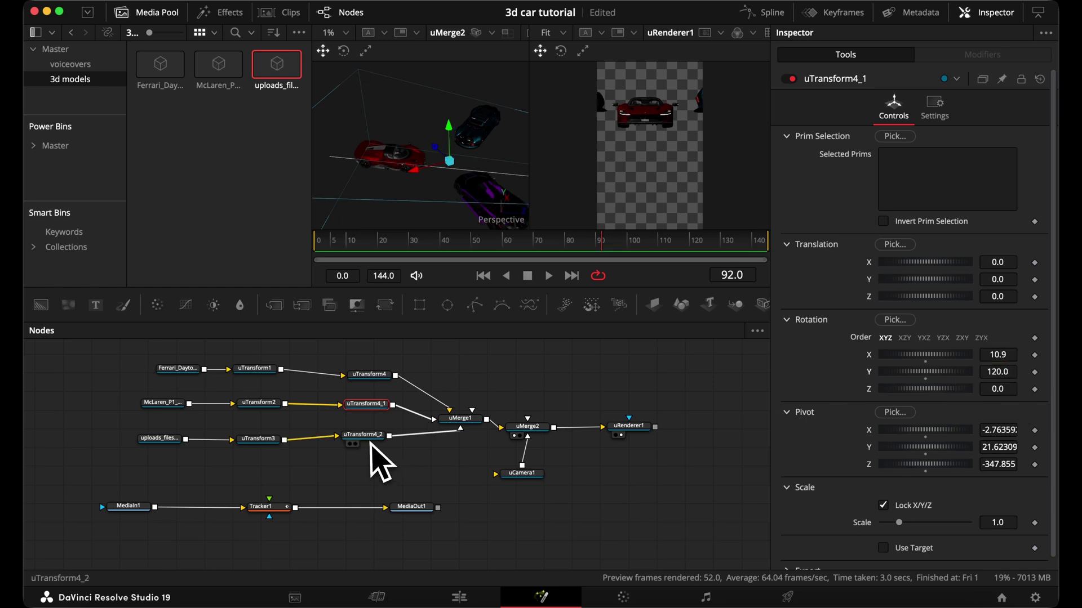
left_click(372, 435)
left_click(370, 375)
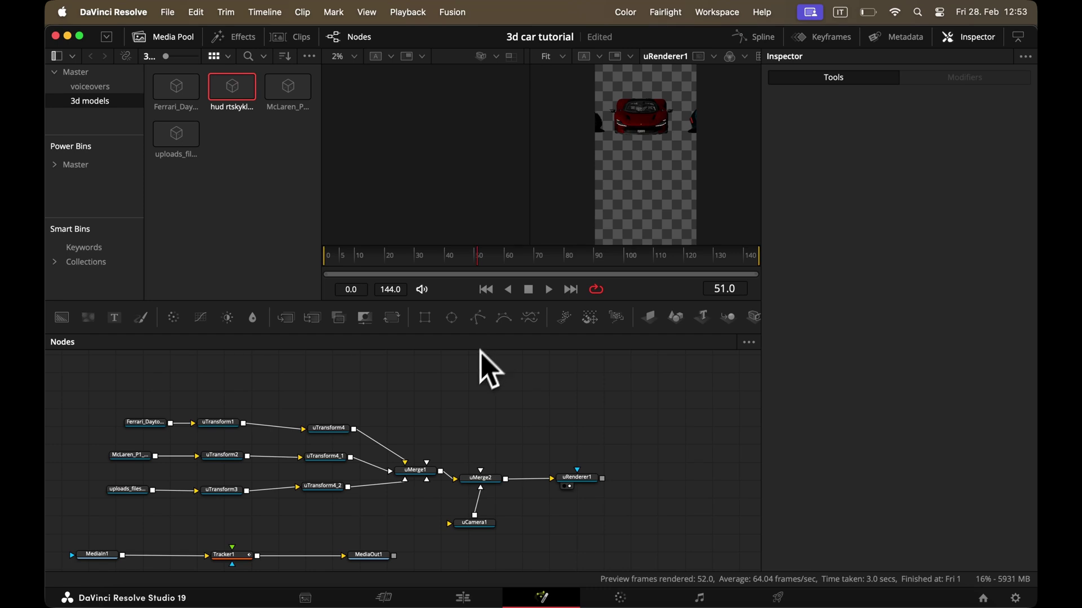
Step: Open uMerge1's transform settings and show uMerge2 in the perspective viewer
scroll(473, 372, "down", 3)
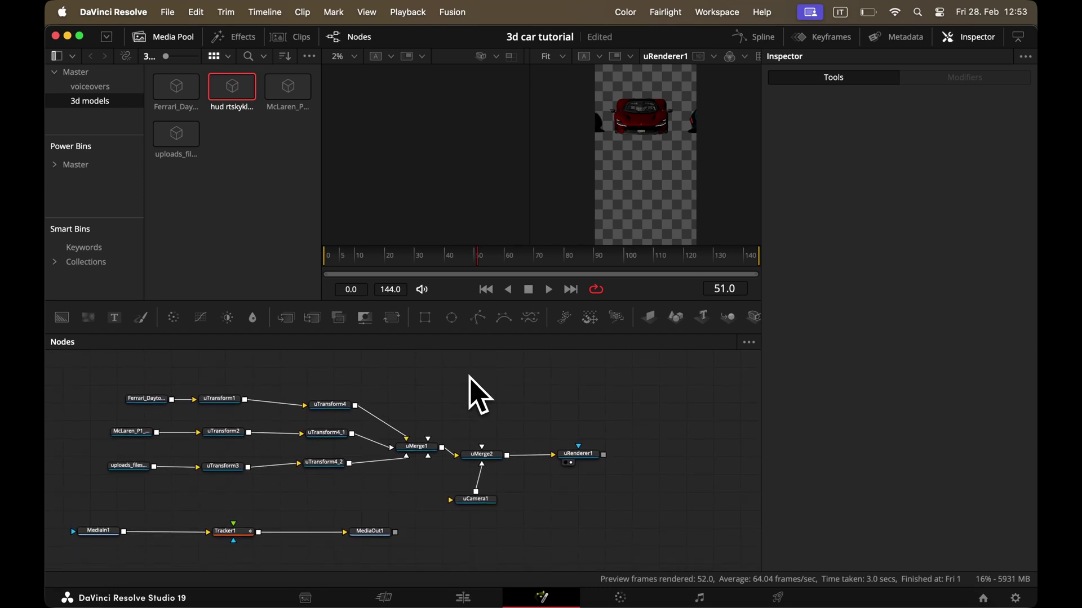
left_click(426, 449)
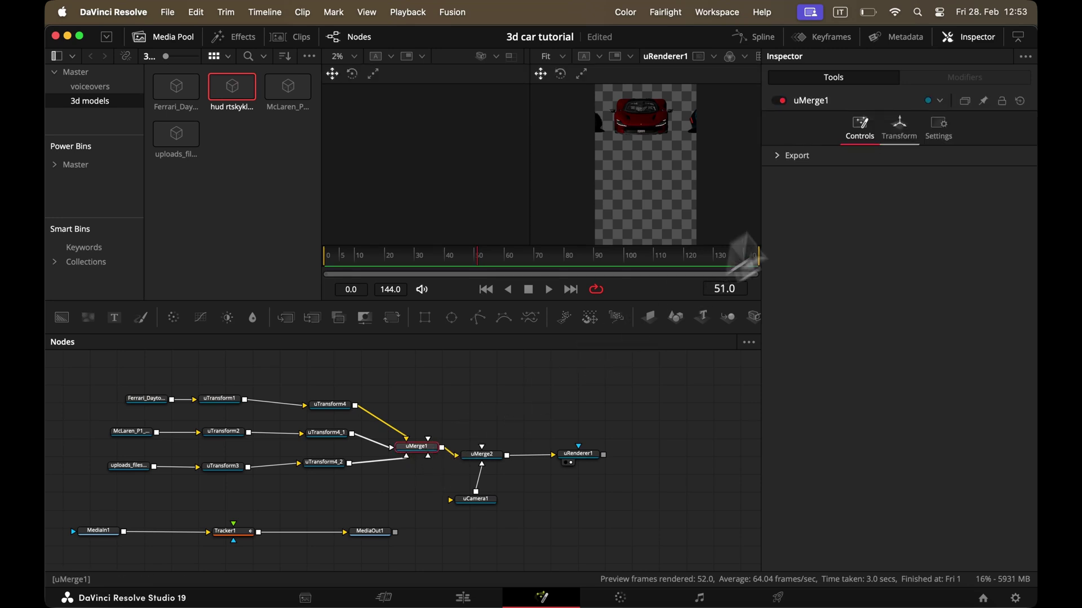
left_click(904, 133)
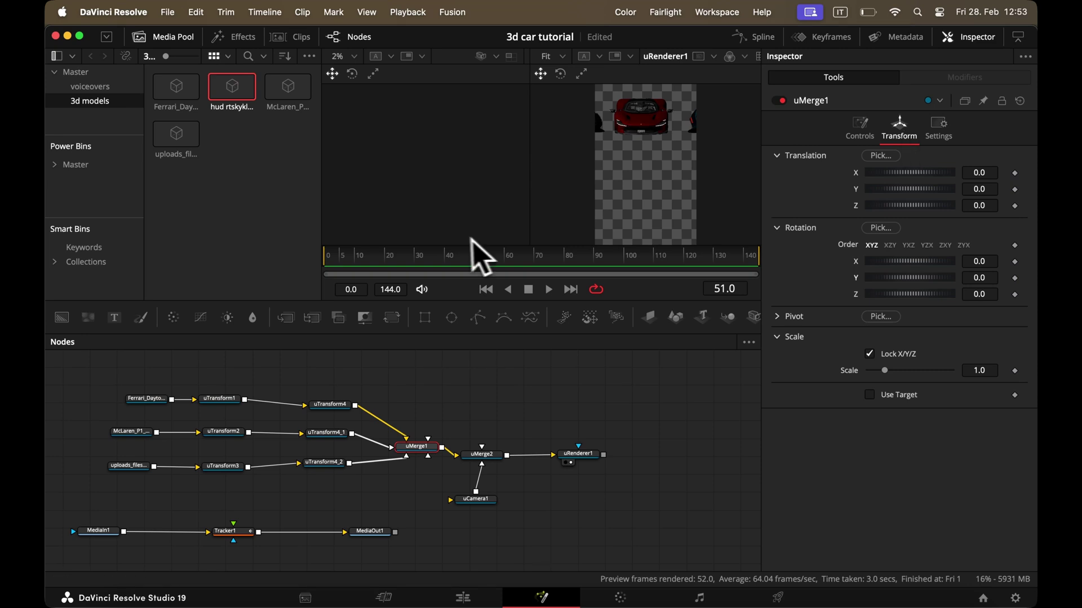
left_click(468, 463)
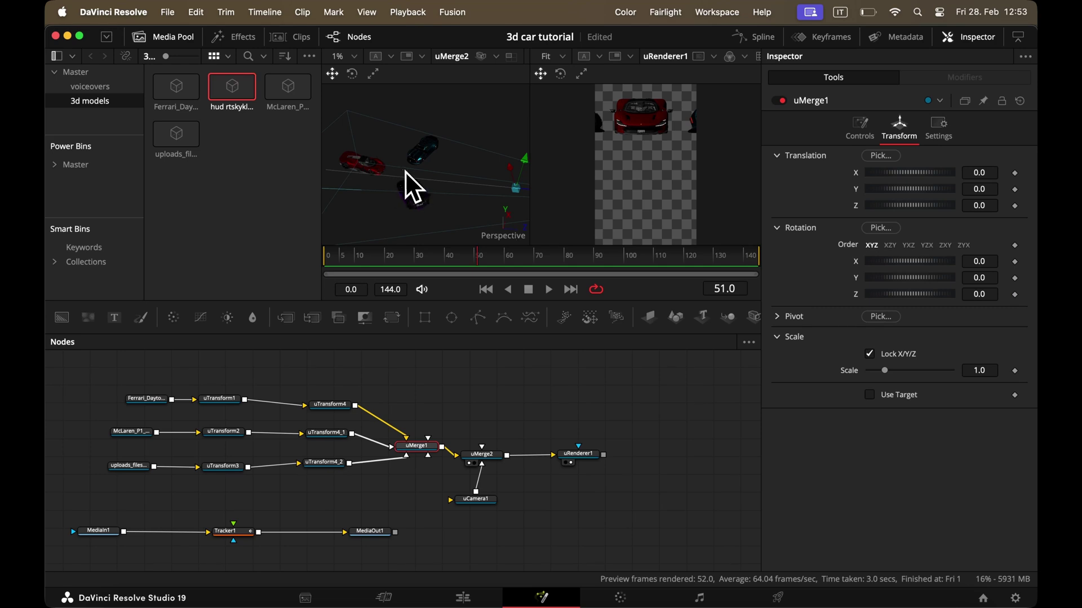
Step: Copy the pivot values from uTransform4 into uMerge1: X about -2.76, Y about 21.62 and Z -347.855
left_click(337, 405)
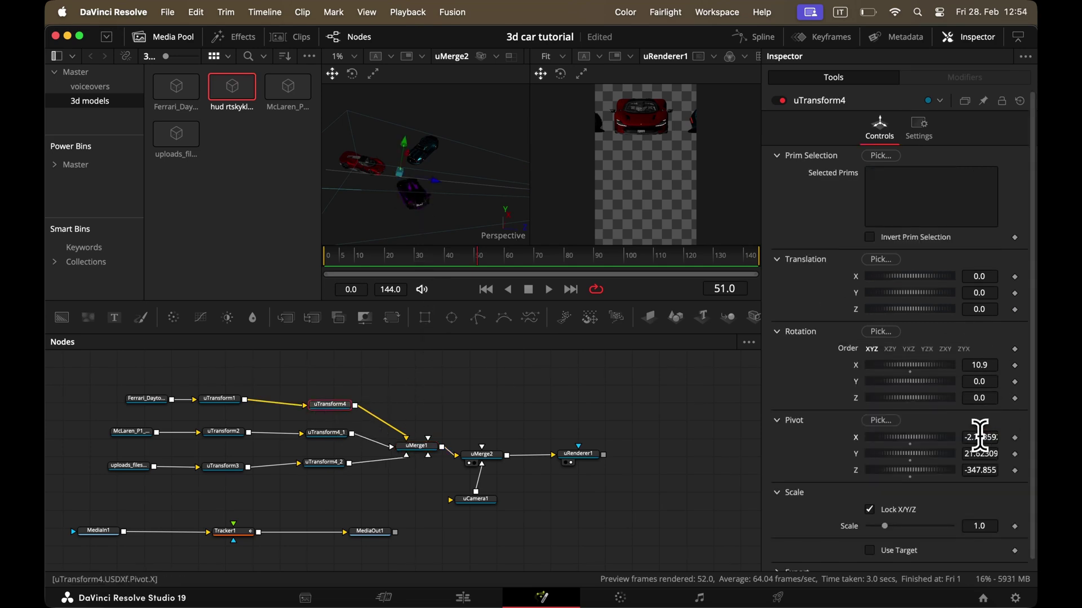
left_click(418, 447)
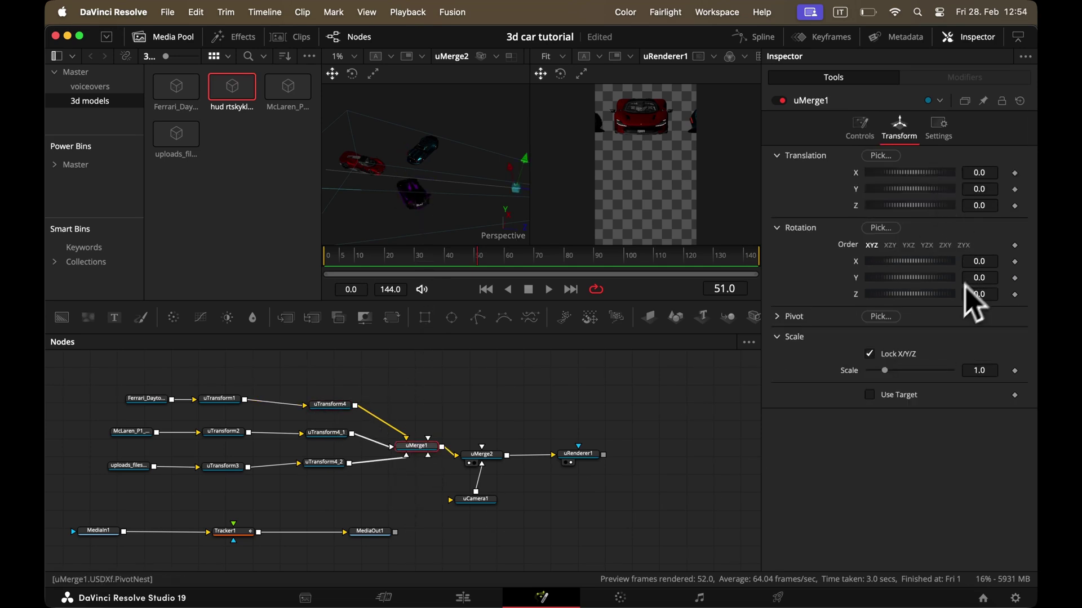
left_click(337, 405)
left_click(420, 447)
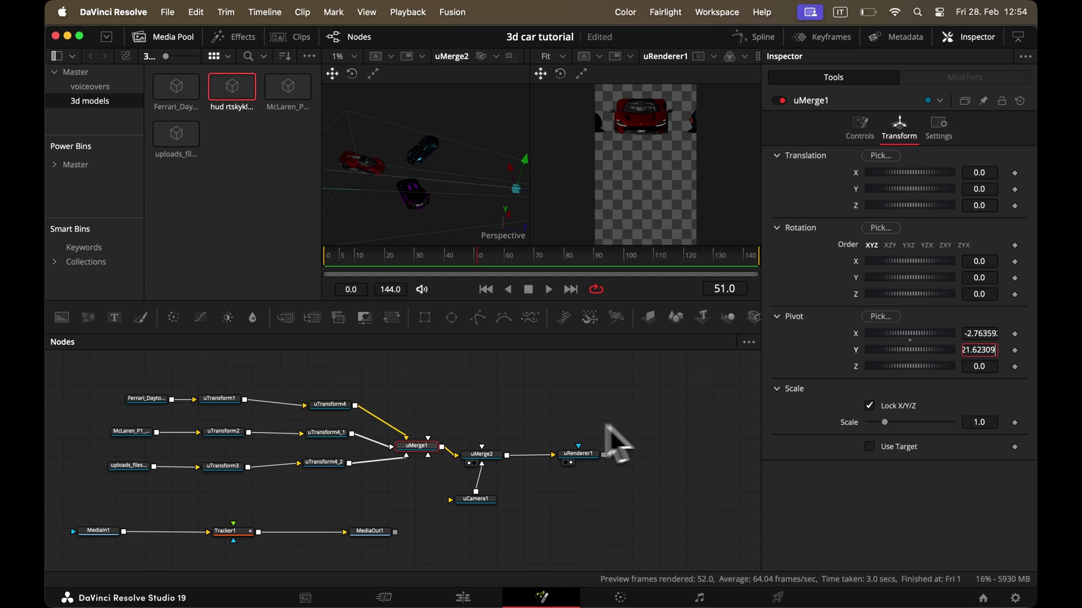
left_click(342, 405)
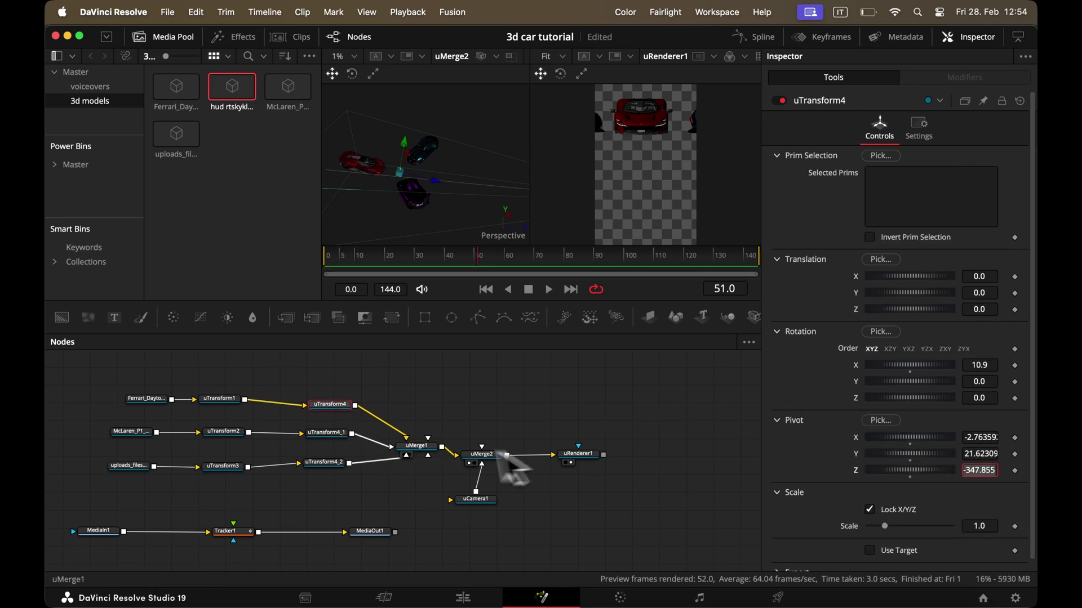
left_click(420, 447)
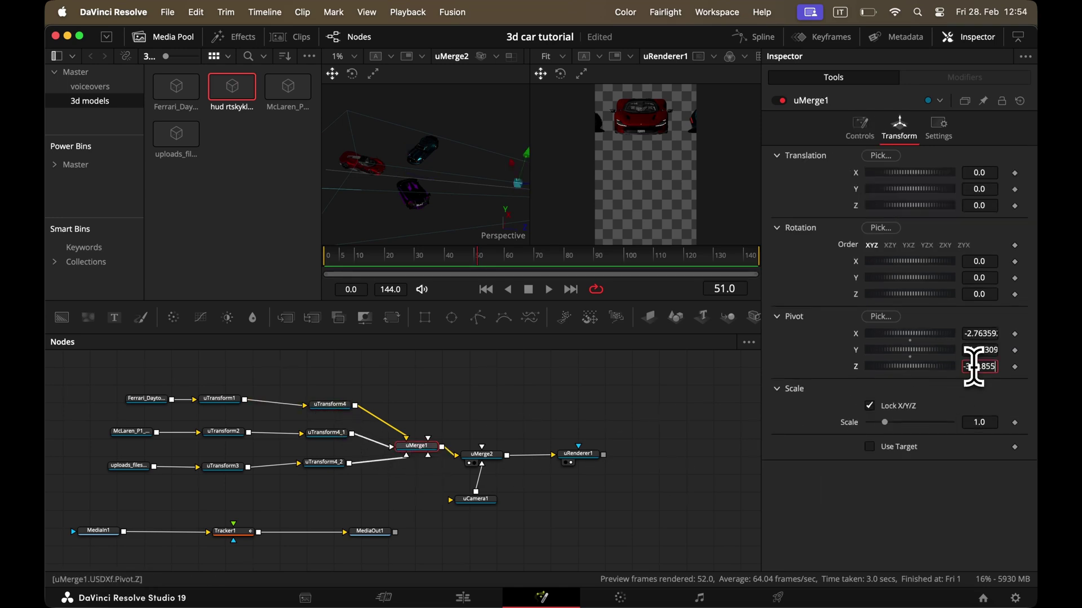
left_click(423, 447)
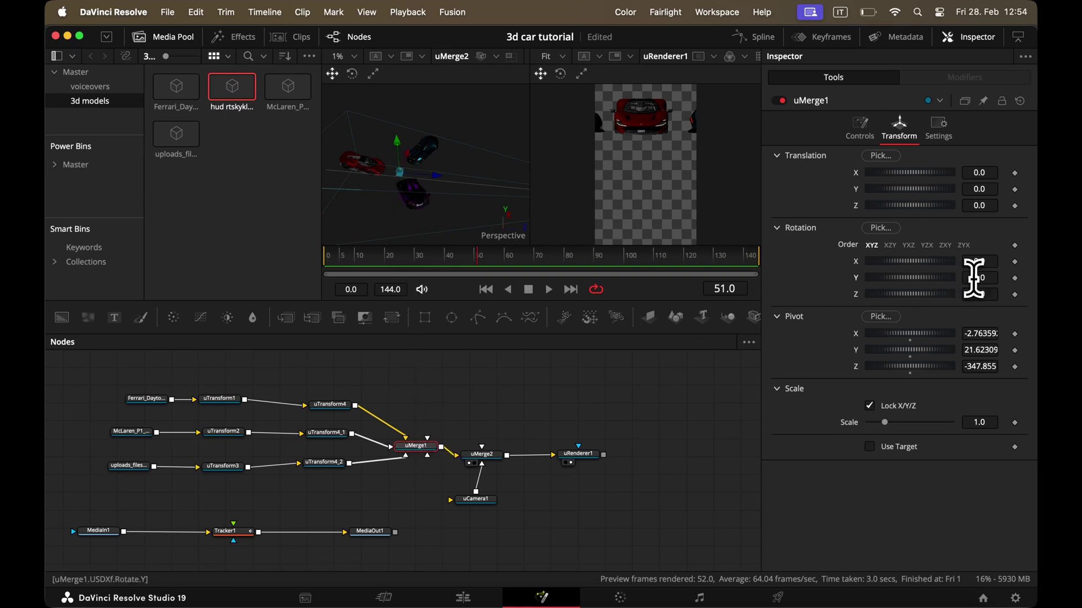
Step: Keyframe uMerge1's Y rotation at 0 on frame 22 and 584.3 on frame 82
left_click_drag(974, 278, 1012, 278)
key("super+z")
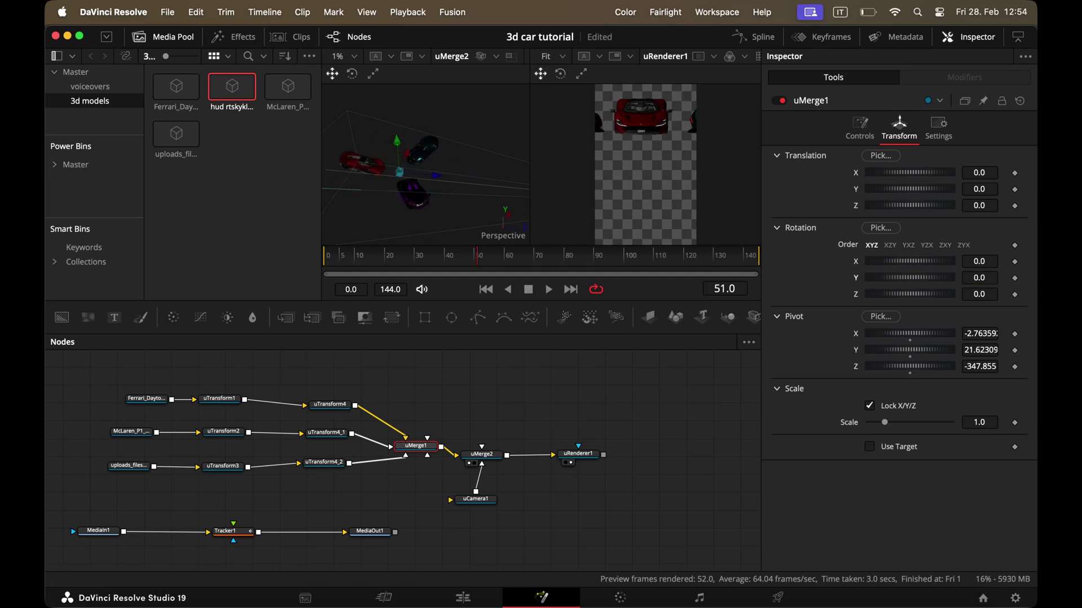
left_click_drag(441, 251, 308, 283)
key("space")
key("space")
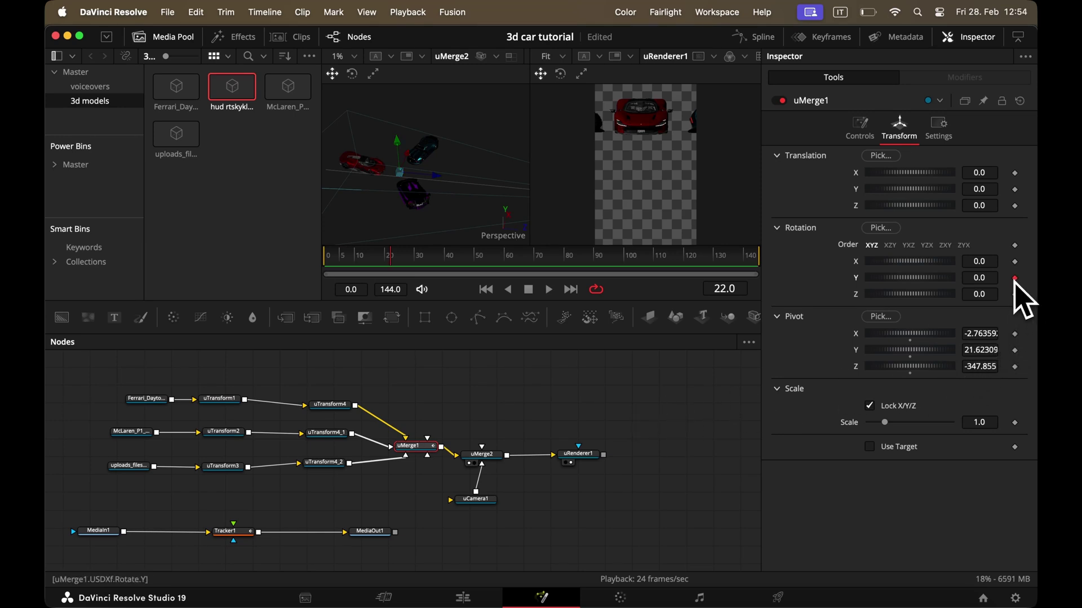
left_click_drag(447, 257, 507, 263)
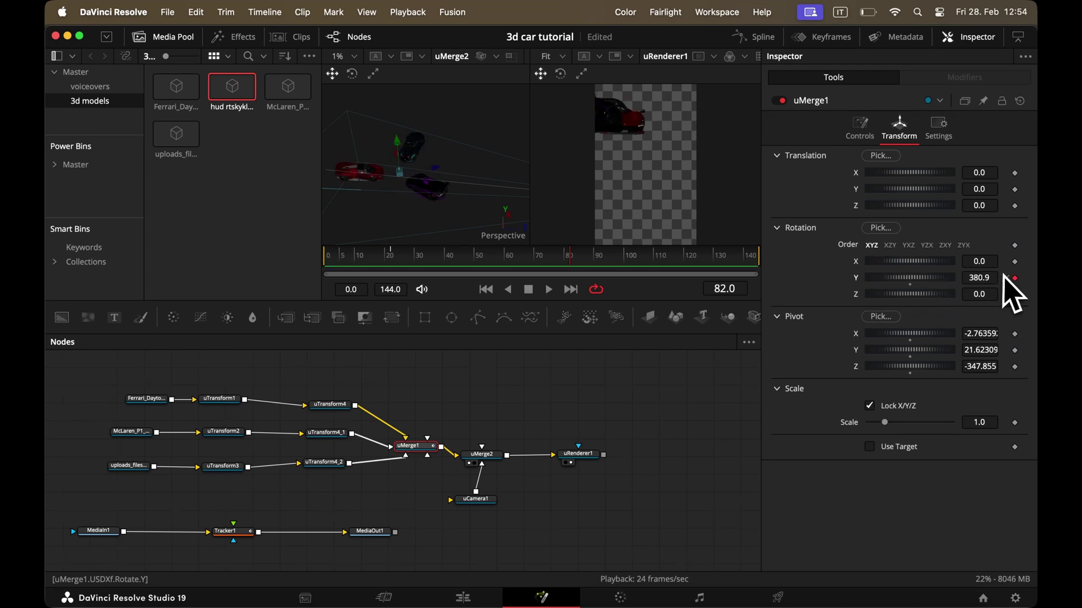
Step: Smooth both keyframes of uMerge1's Y Rotation curve in the Spline editor and play back the rotation
left_click(509, 255)
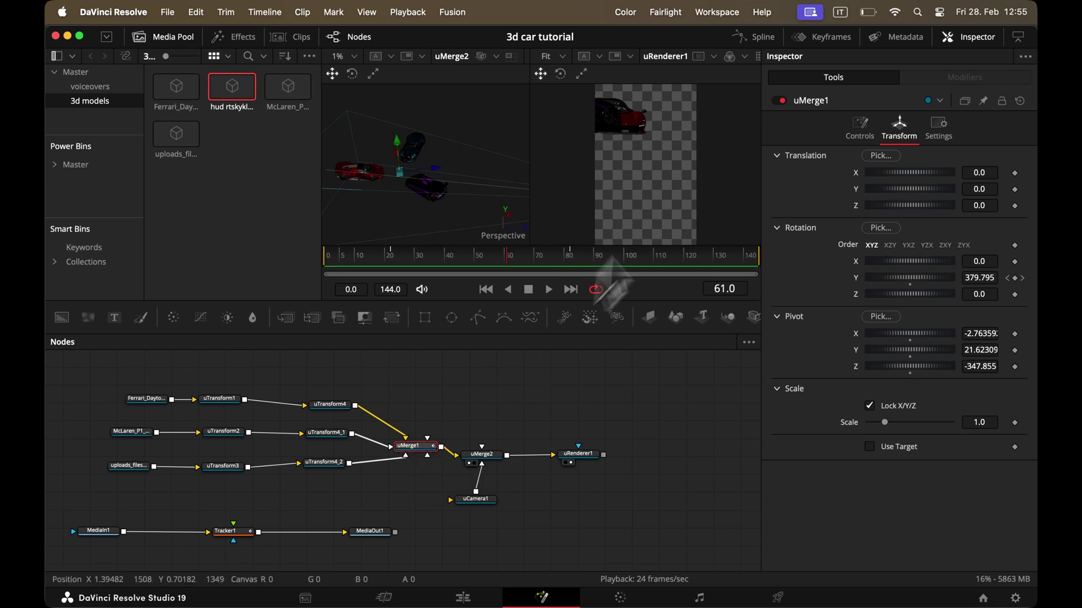
left_click(763, 39)
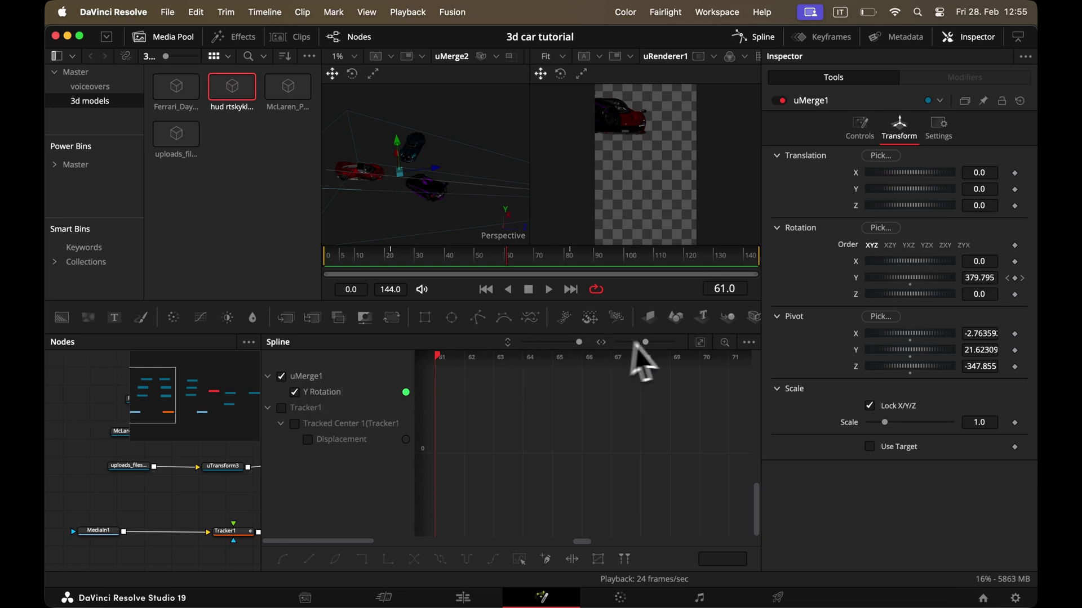
left_click(699, 343)
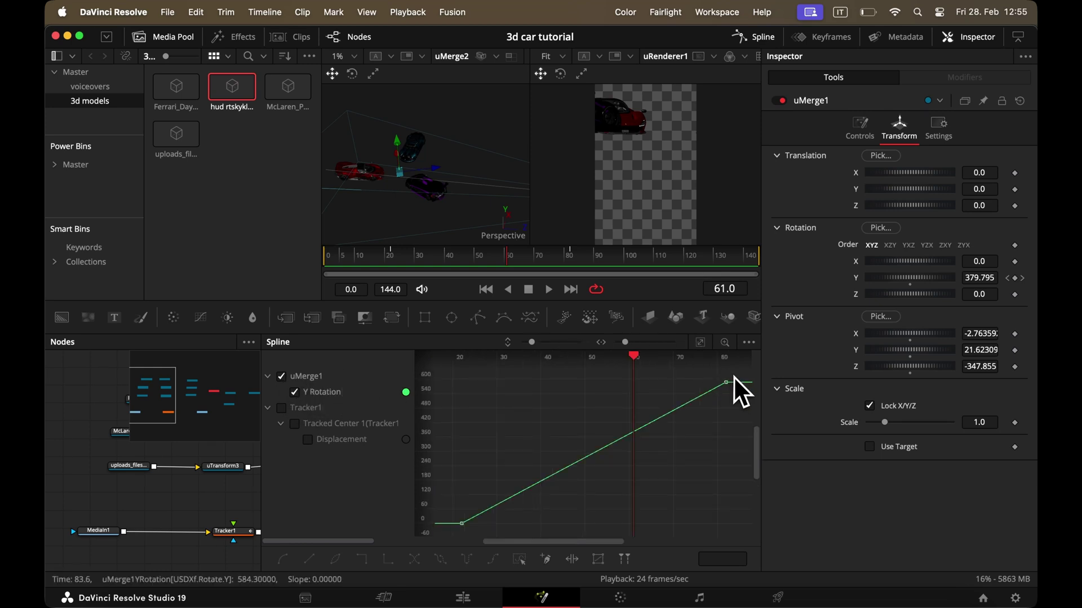
left_click_drag(733, 375, 452, 535)
key("shift+s")
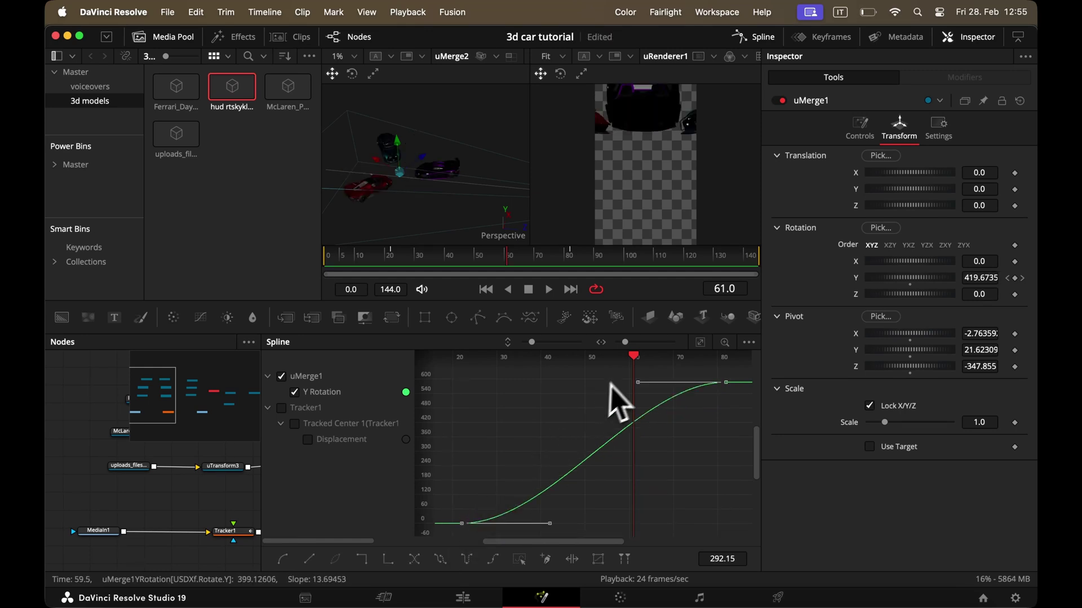
left_click_drag(633, 360, 462, 367)
key("space")
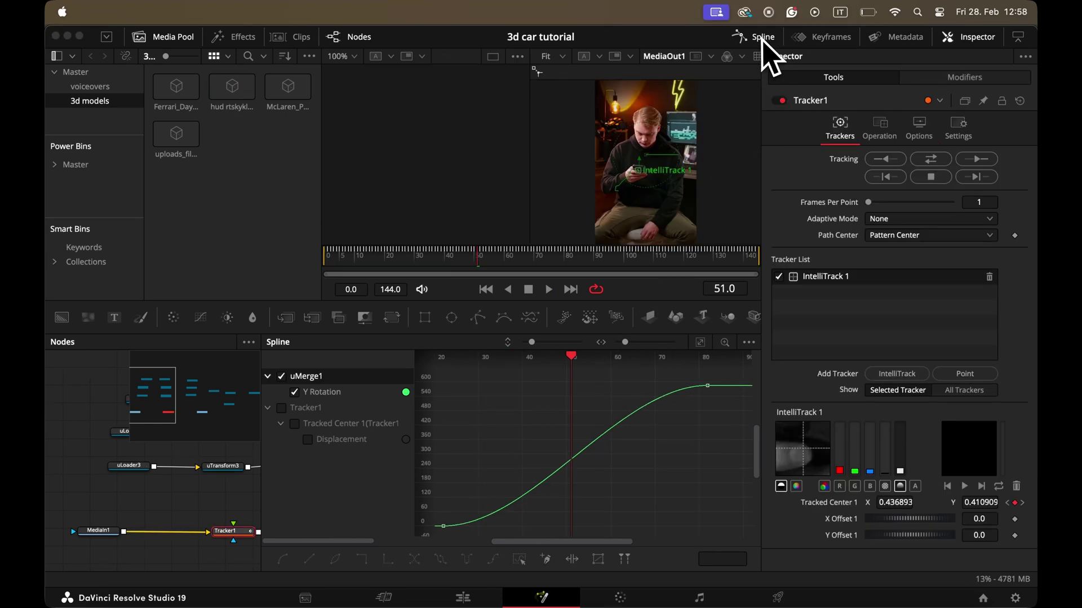
left_click(758, 38)
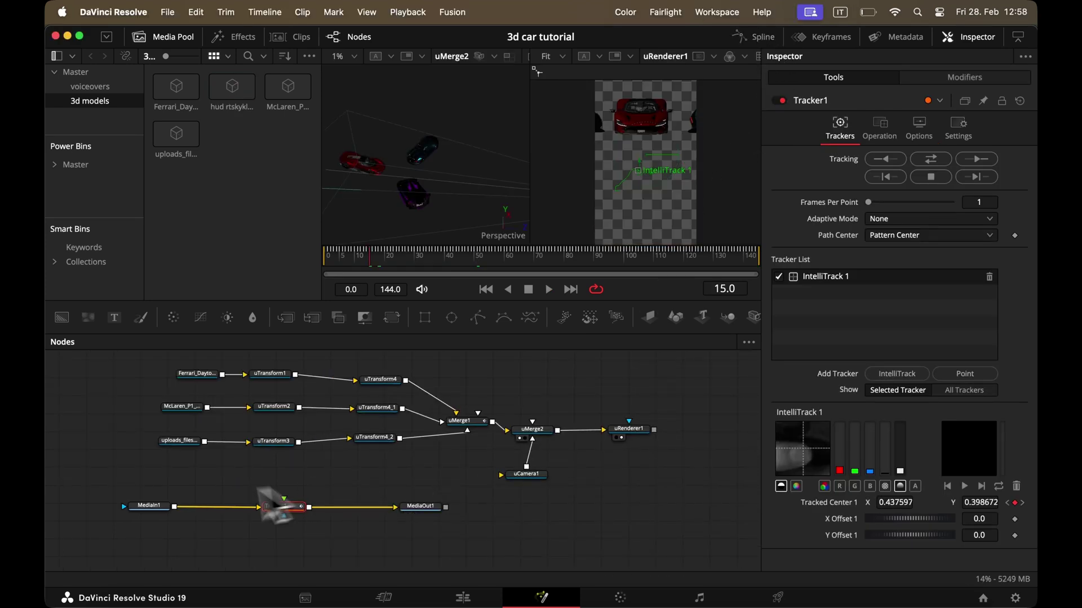
Step: Move MediaIn1, Tracker1 and MediaOut1 beneath the 3D branch and connect uRenderer1's output to Tracker1's foreground input
left_click_drag(148, 494, 688, 533)
scroll(676, 529, "down", 2)
scroll(676, 530, "right", 3)
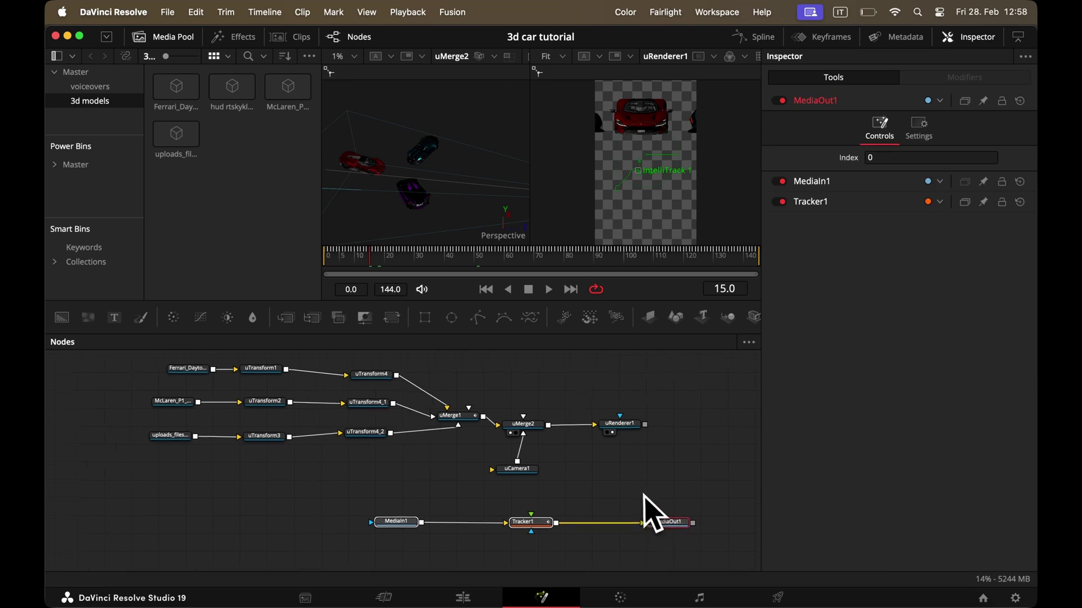
left_click_drag(612, 408, 593, 432)
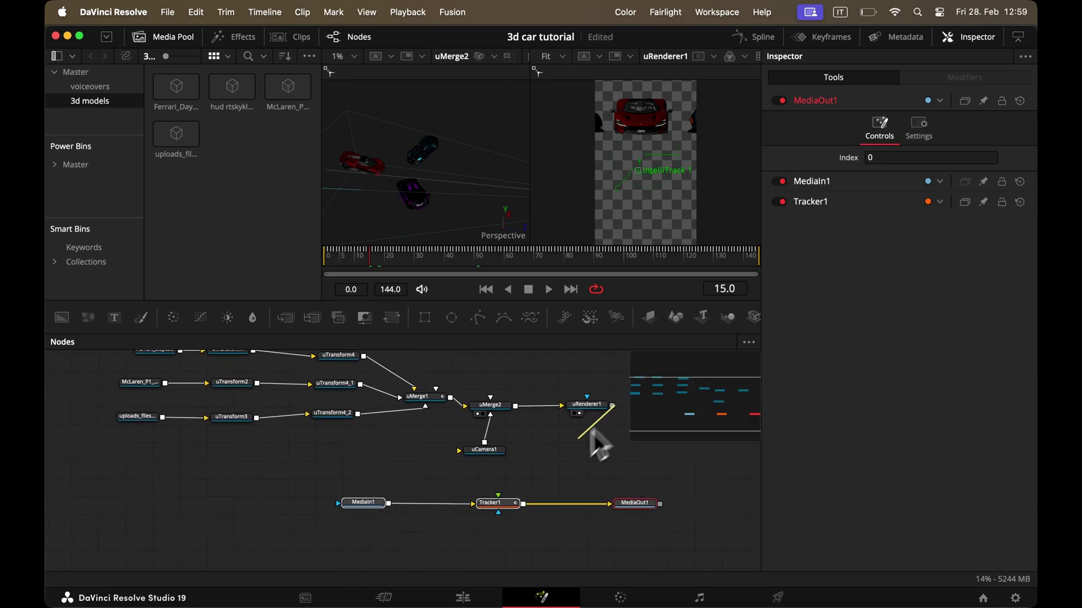
left_click_drag(515, 495, 505, 504)
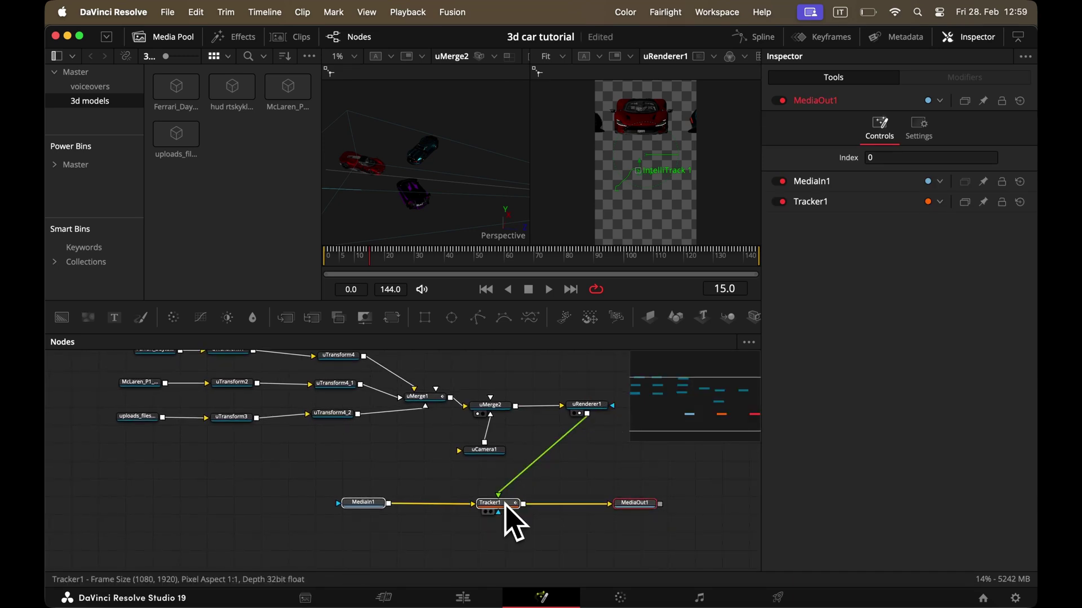
Step: Show MediaOut1 in the second viewer and play back the composite
left_click(627, 507)
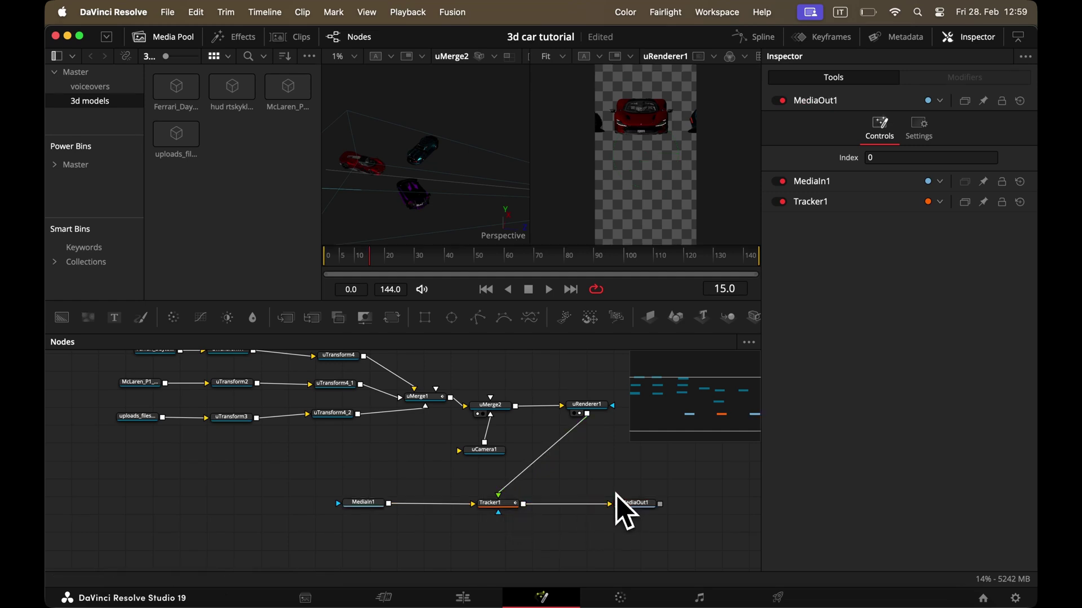
left_click_drag(633, 508, 636, 210)
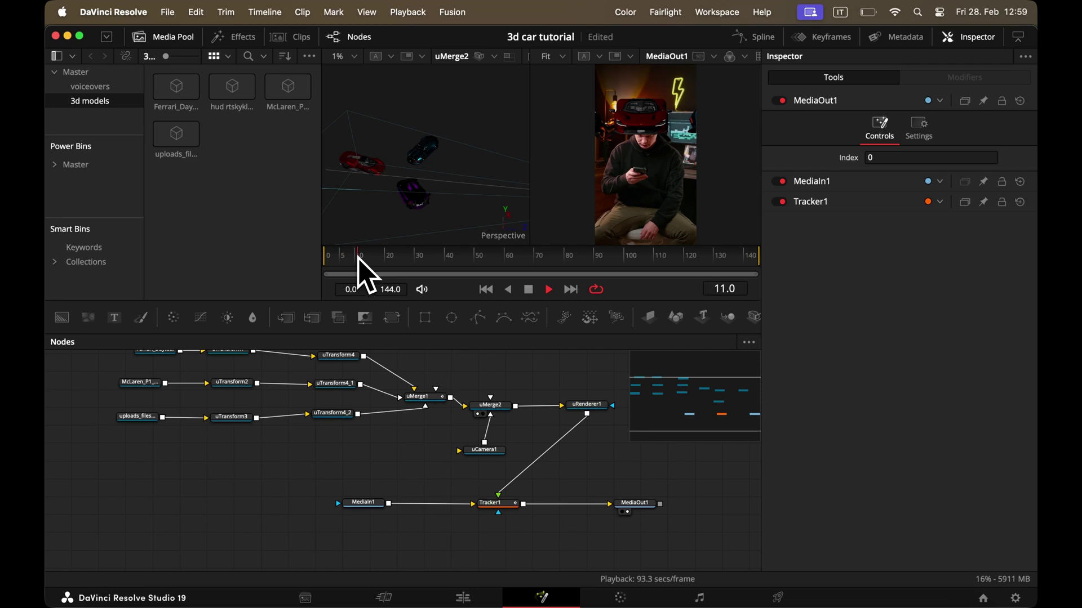
key("space")
Step: Scale uMerge1 to 0.237, lower its Y translation to about -21.635, and play back the result
left_click(434, 399)
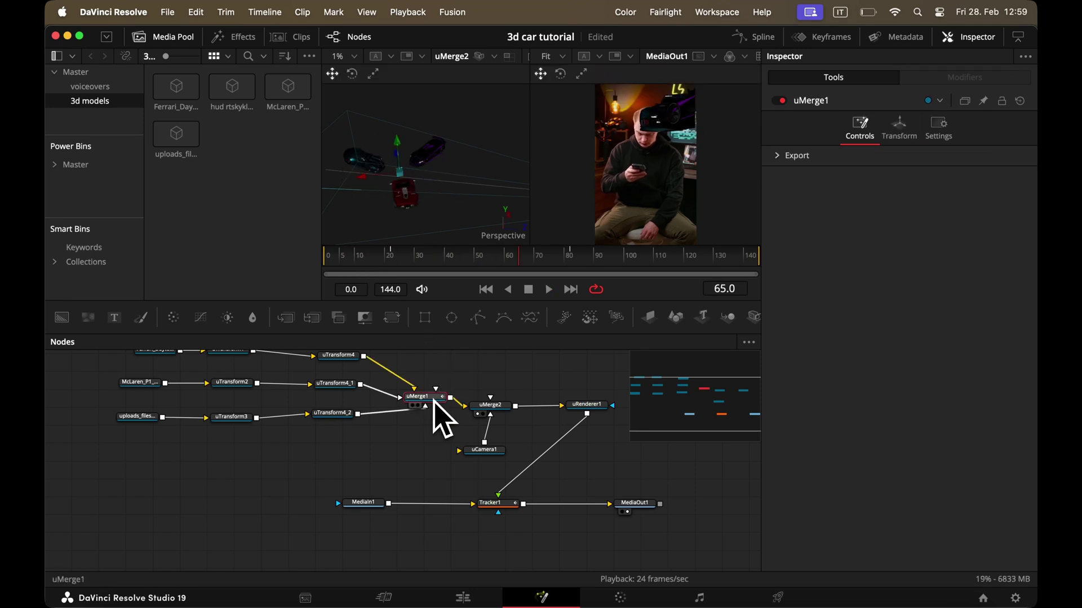
left_click(898, 131)
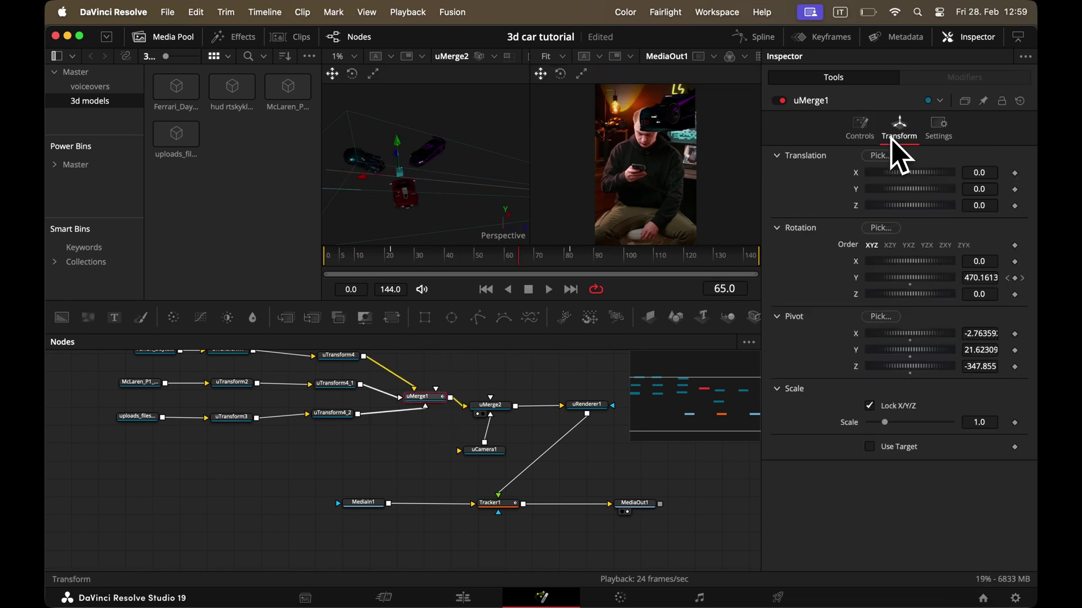
left_click_drag(884, 422, 873, 423)
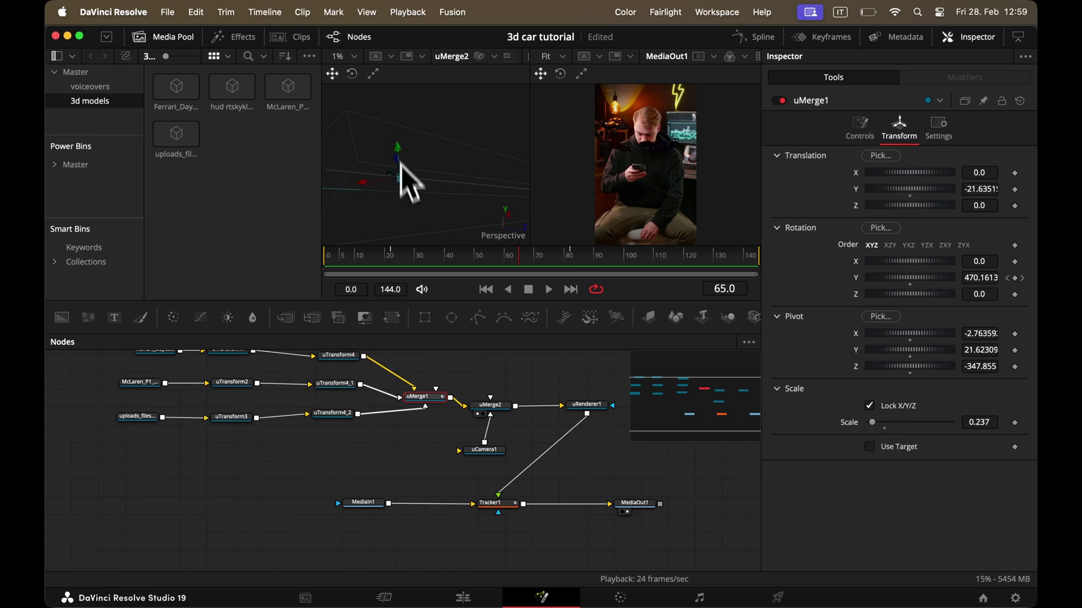
left_click_drag(415, 260, 383, 262)
key("space")
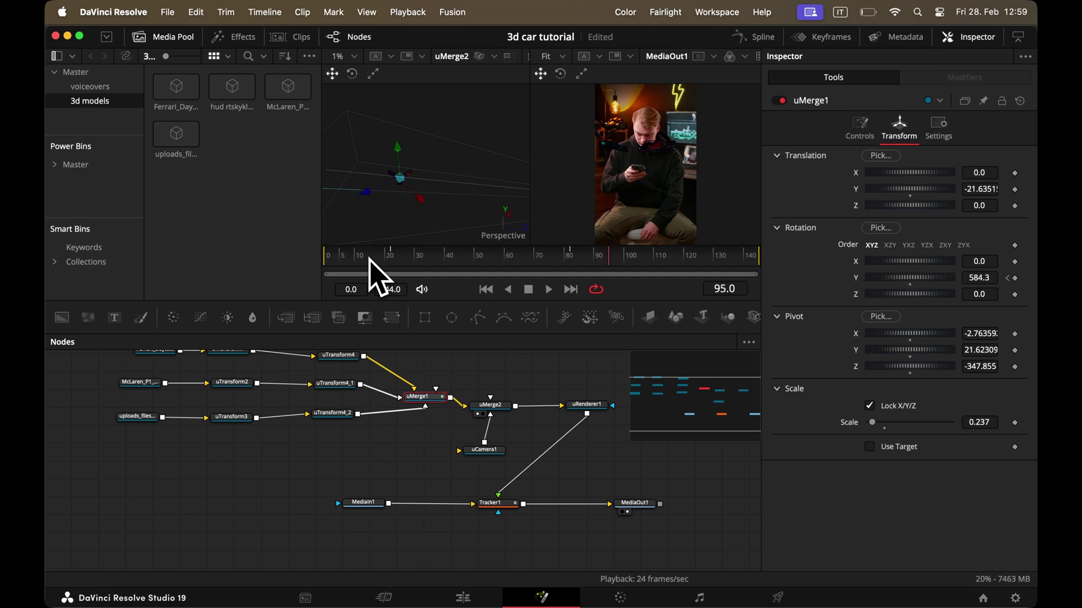
Step: Insert a Glow node after uRenderer1 with Glow Size 0.0 and Glow 0.913
scroll(579, 403, "right", 4)
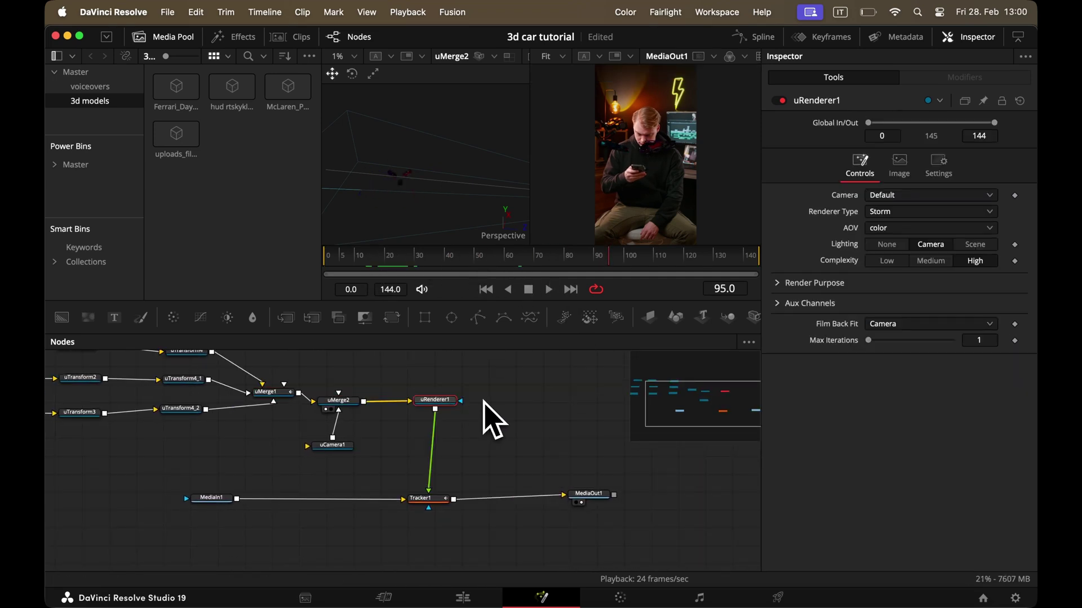
key("shift+space")
type("glow")
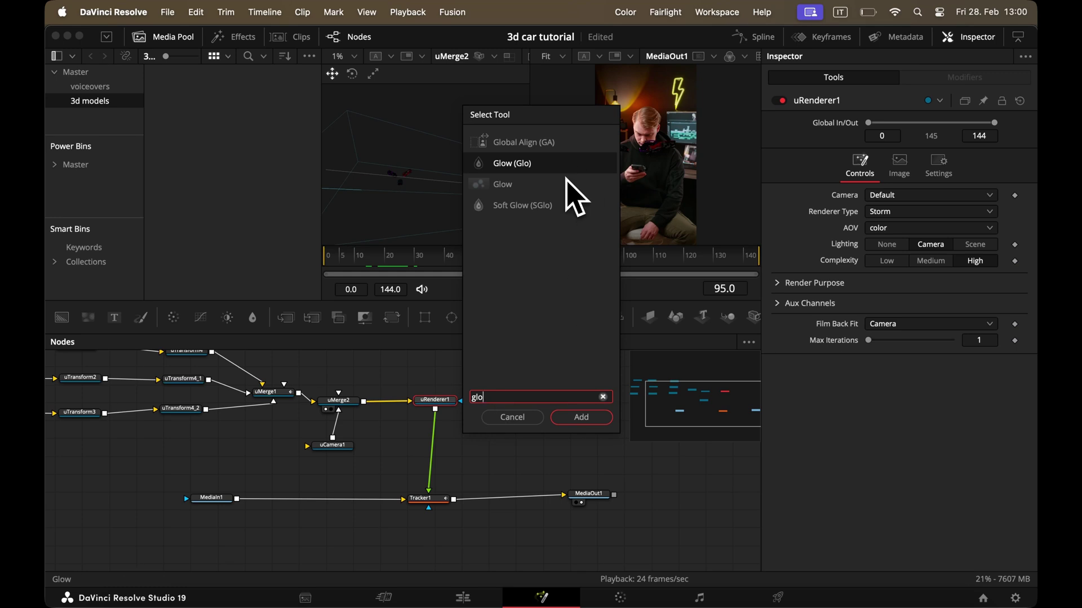
key("Return")
left_click_drag(889, 209, 868, 208)
left_click_drag(936, 224, 948, 224)
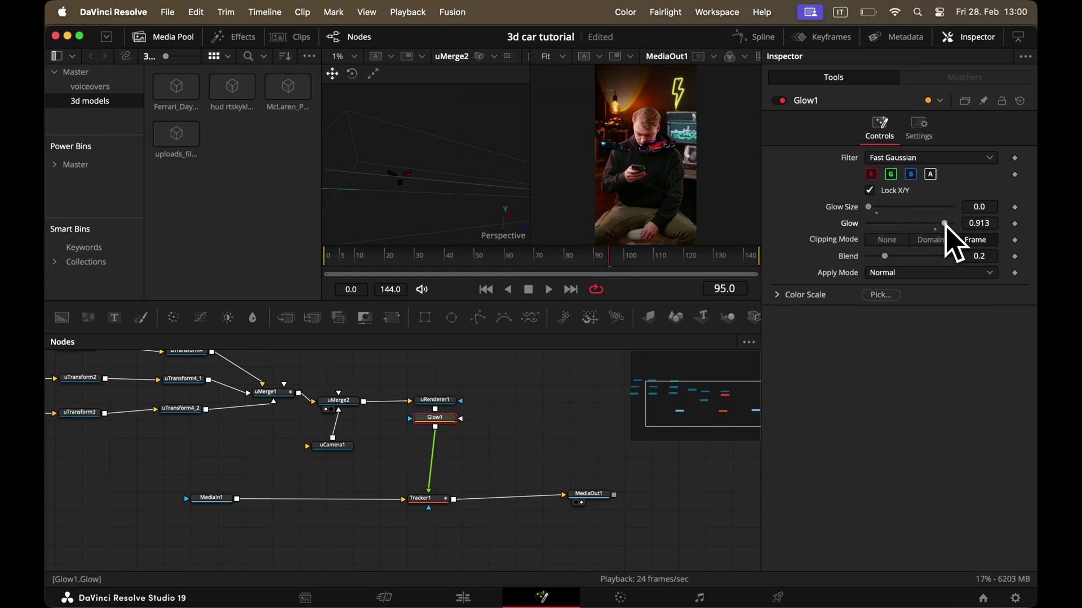
Step: Move Glow1 down and add the tool found by searching "scan" after it
left_click_drag(450, 422, 459, 465)
key("shift+space")
type("scna")
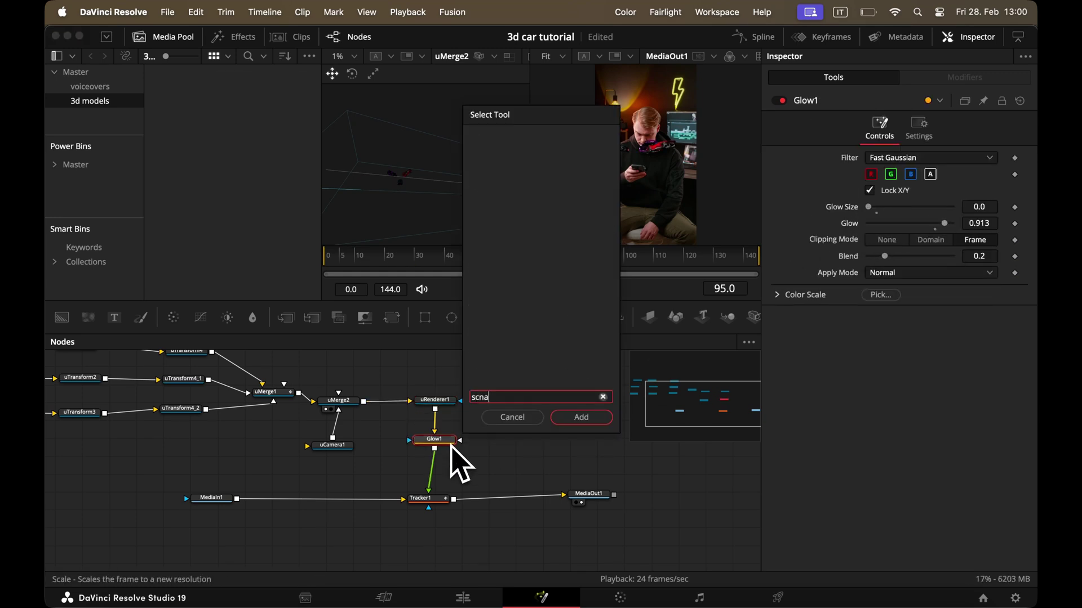
key("BackSpace")
key("BackSpace")
type("an")
key("Return")
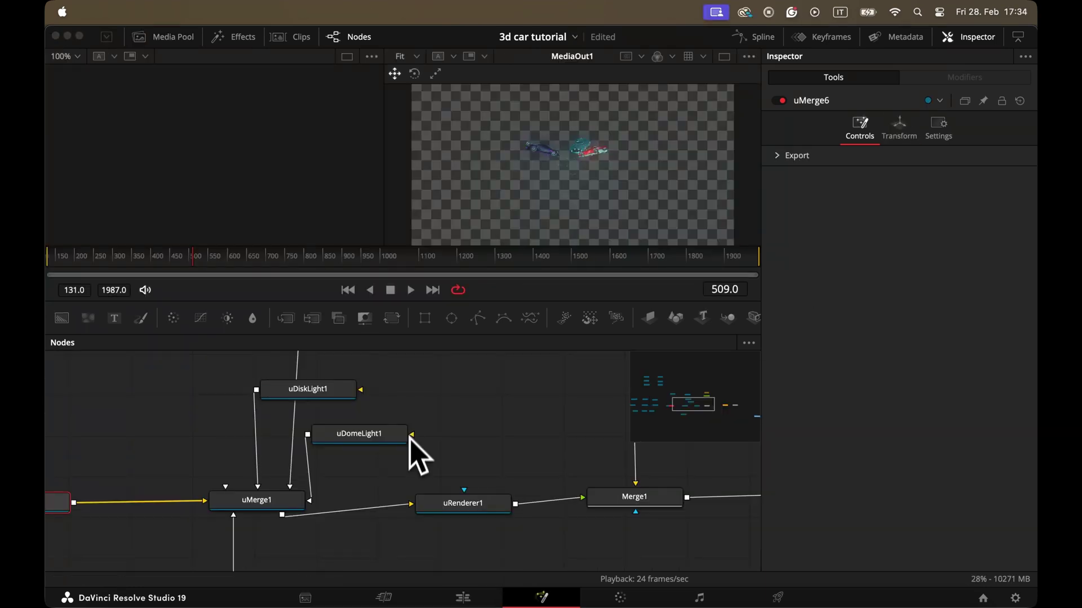
Step: Examine the dome light and two disk lights feeding uMerge1, and uRenderer1's lighting settings, in the example composition
scroll(410, 447, "up", 2)
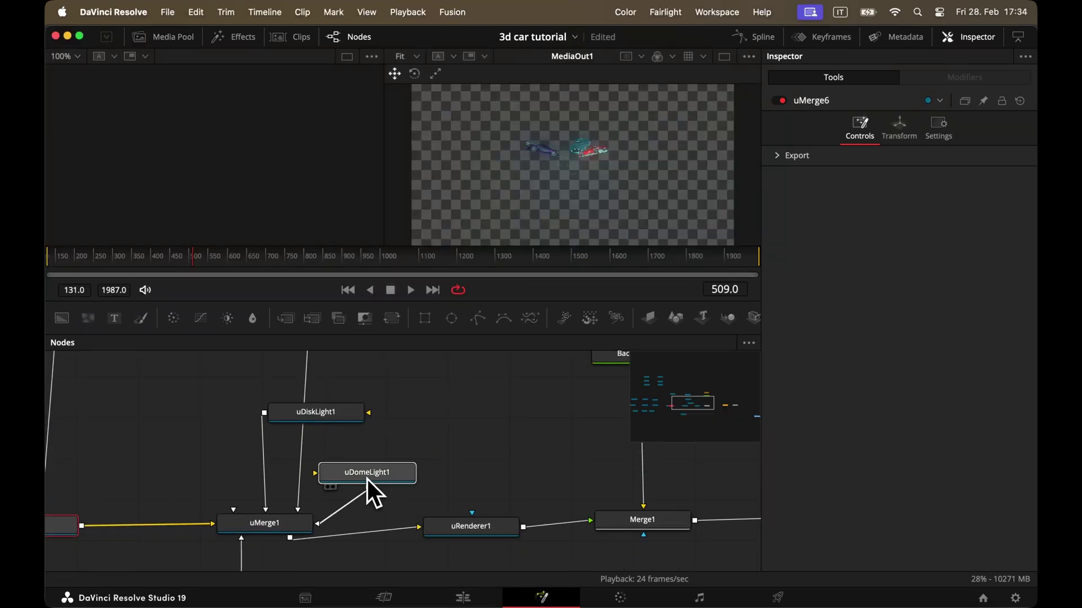
left_click_drag(370, 485, 362, 483)
left_click_drag(327, 418, 290, 427)
scroll(352, 450, "up", 3)
scroll(300, 434, "down", 2)
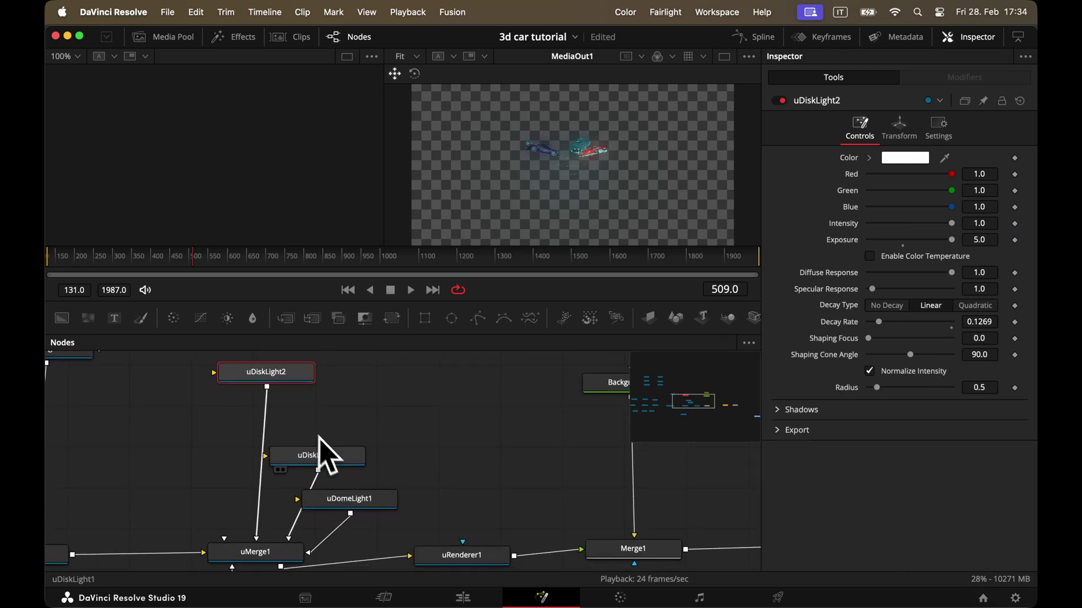
left_click_drag(329, 457, 323, 455)
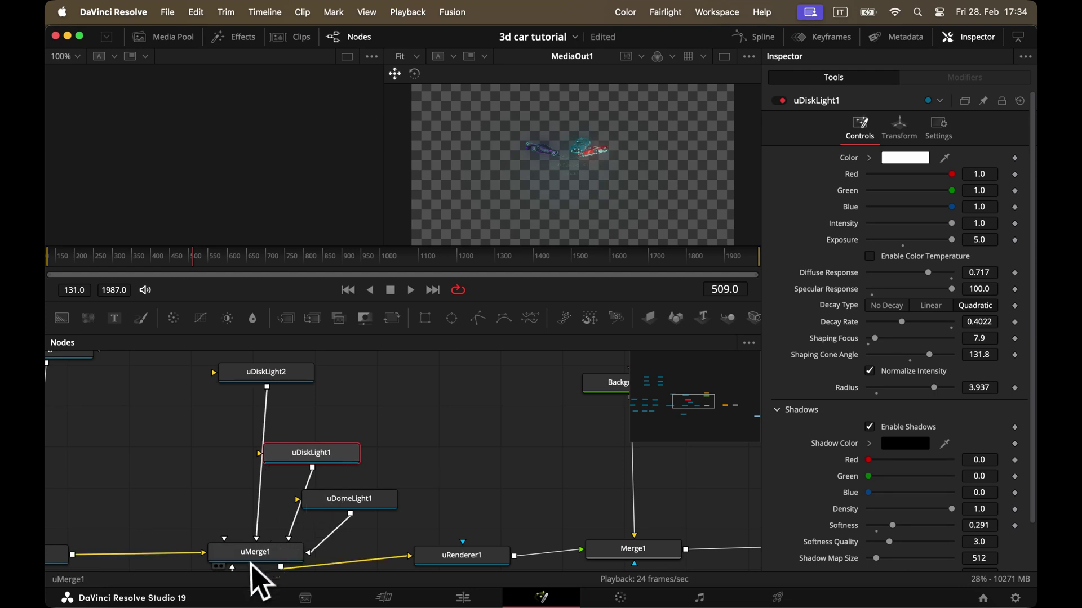
scroll(338, 524, "down", 4)
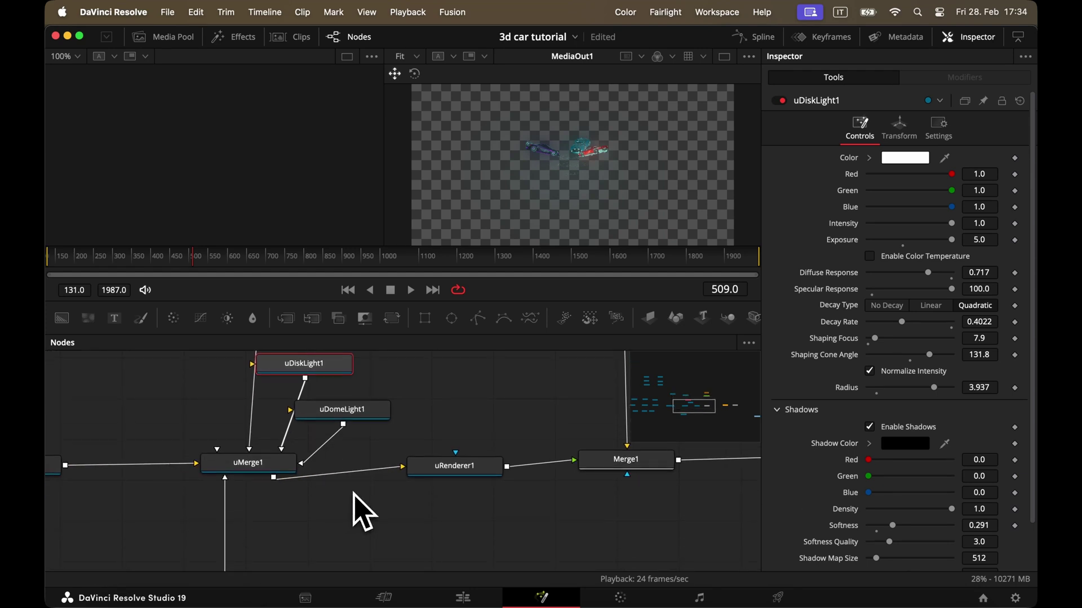
left_click(460, 471)
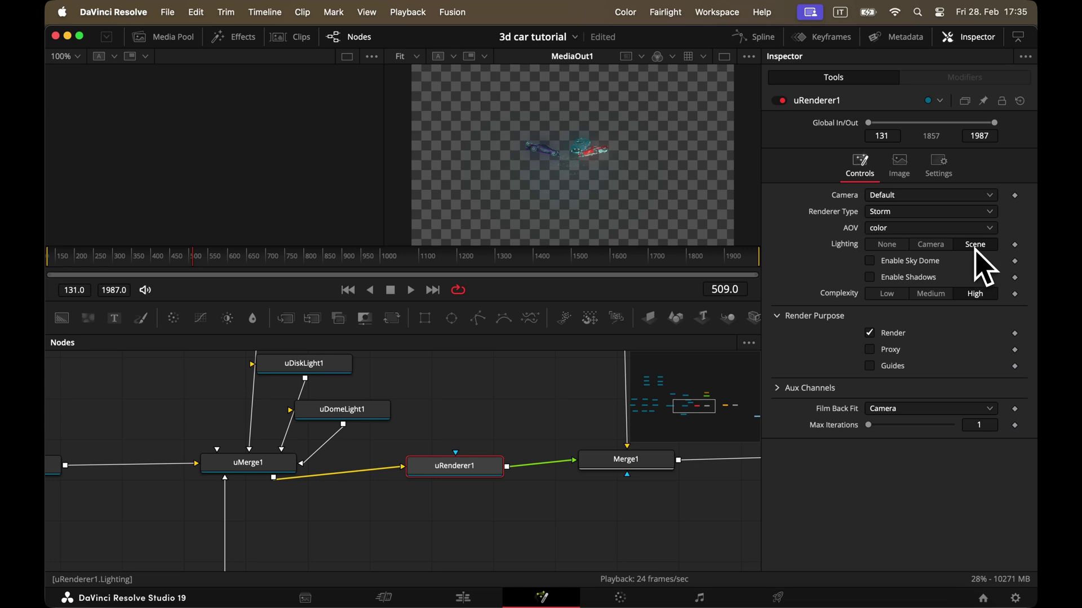
Step: Show the topmost hud rtskyklos loader in the first viewer of the 3d car test project and view it closely
scroll(346, 442, "up", 1)
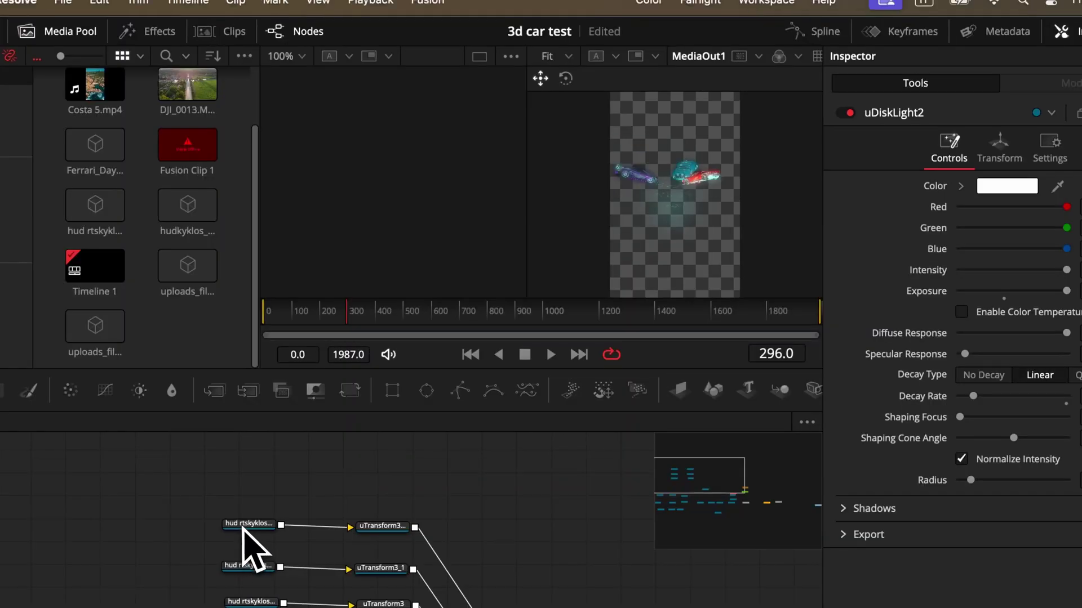
left_click(245, 524)
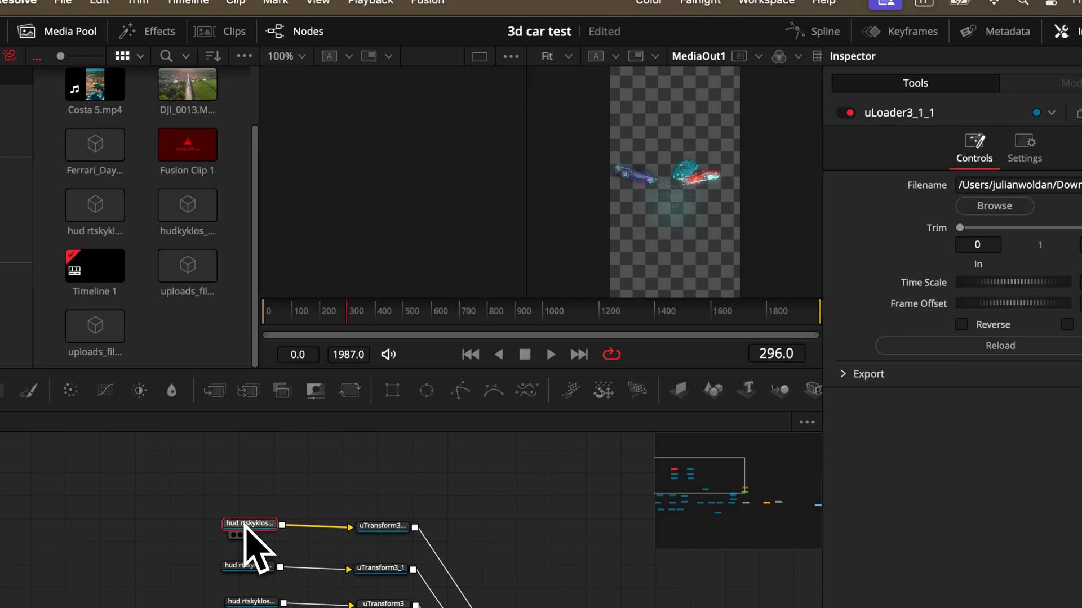
key("1")
scroll(399, 205, "up", 3)
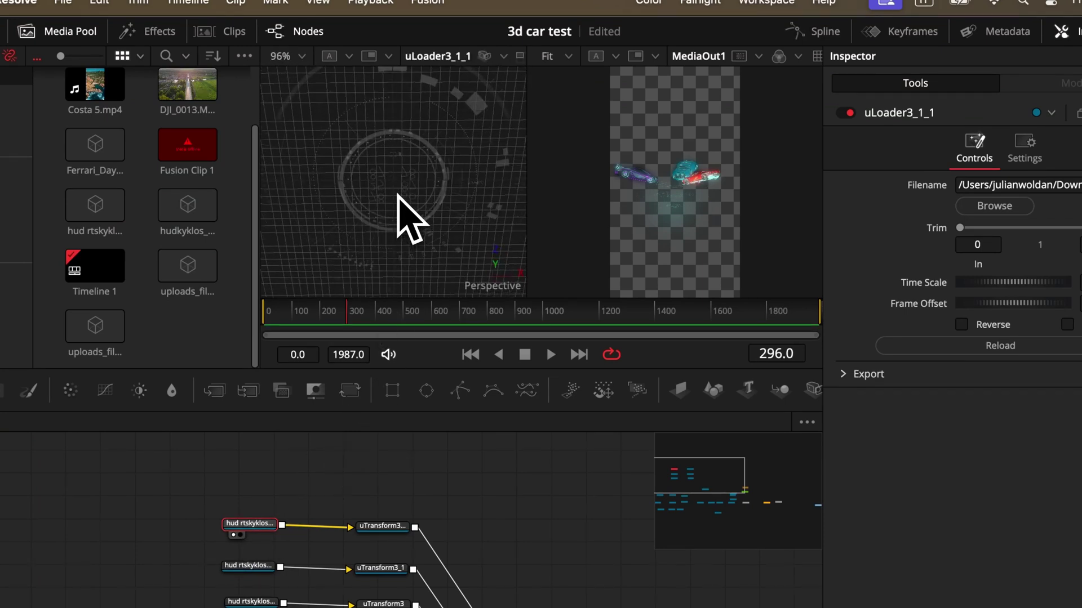
scroll(677, 218, "up", 3)
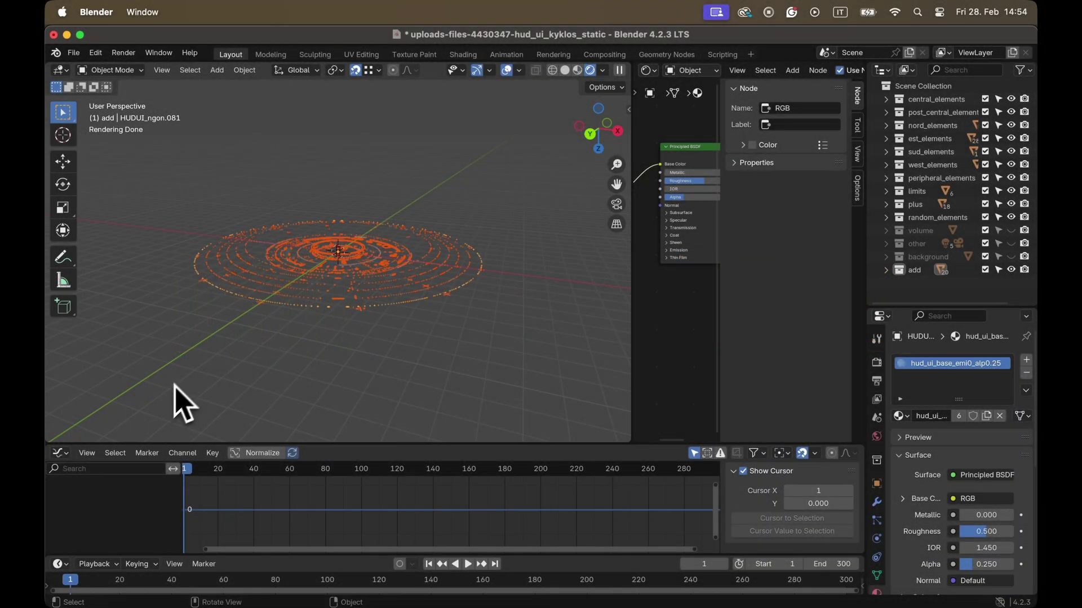
Step: Switch to Blender and start exporting the HUD model as Universal Scene Description (.usd*)
left_click(72, 52)
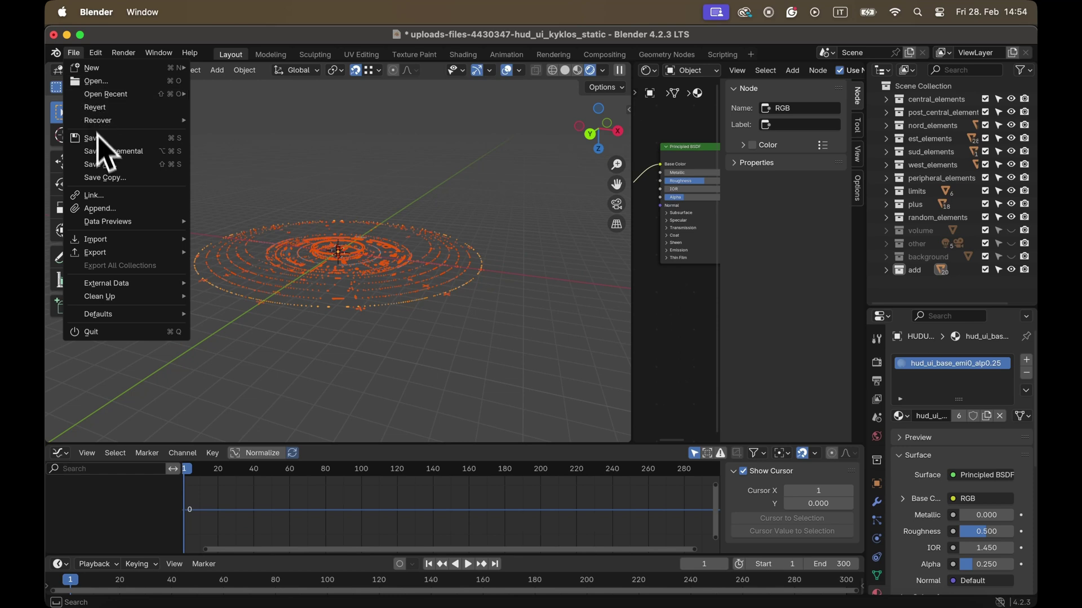
mouse_move(107, 253)
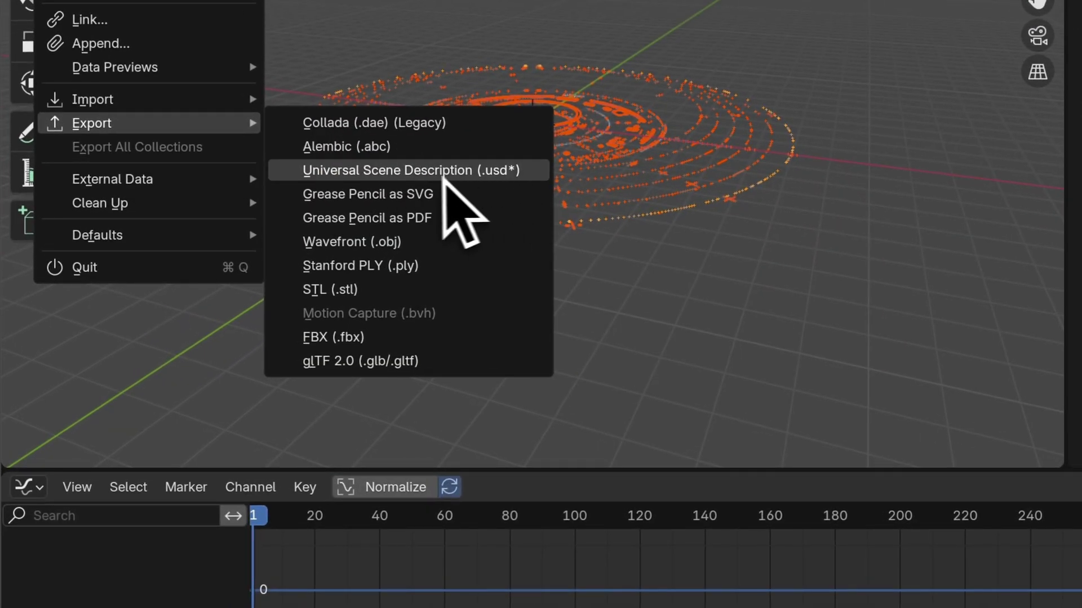